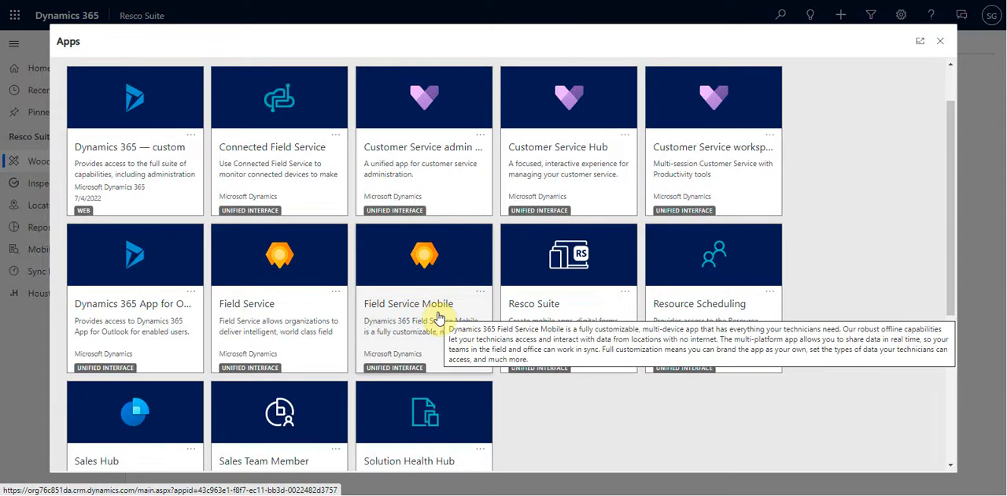
Open the Field Service app and look over the Service area's navigation entries and the list of available areas
{"action": "left_click", "coordinate": [263, 307]}
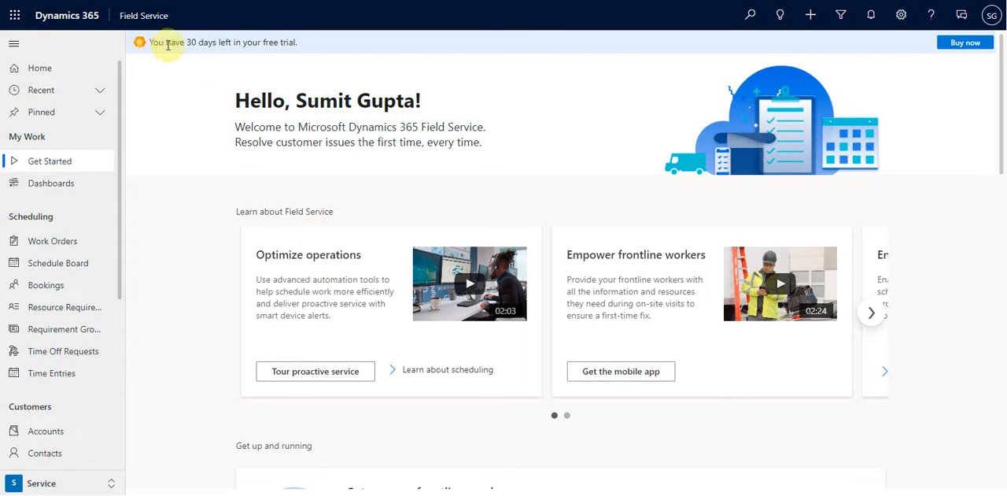
{"action": "left_click_drag", "start_coordinate": [187, 43], "coordinate": [312, 45]}
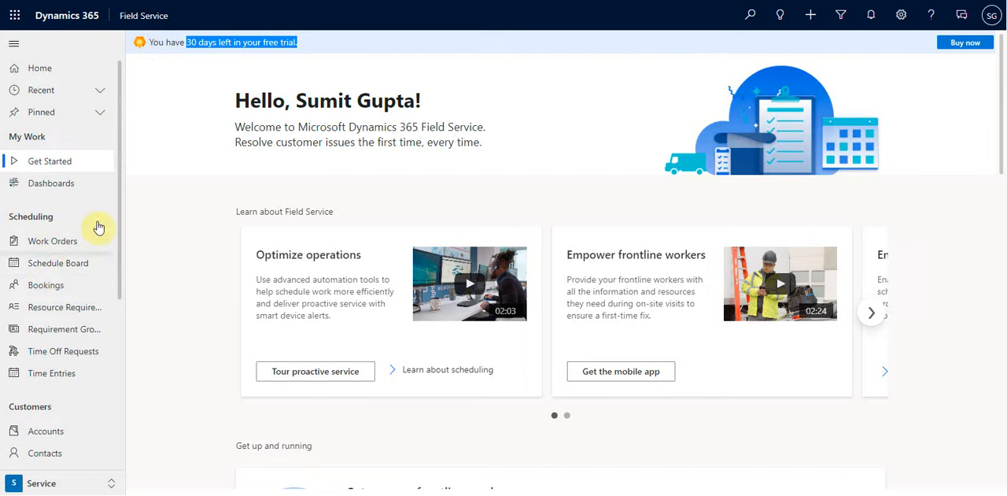
{"action": "left_click_drag", "start_coordinate": [123, 191], "coordinate": [134, 381]}
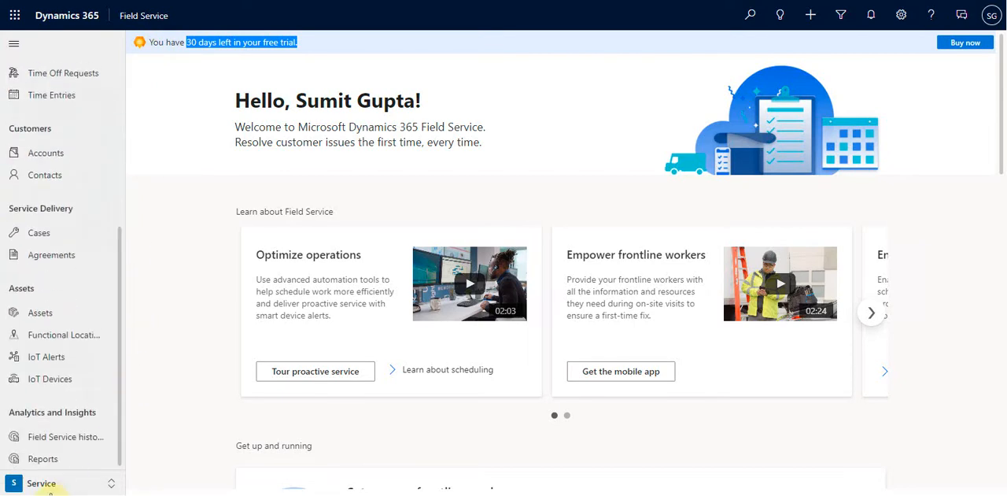
{"action": "left_click", "coordinate": [49, 484]}
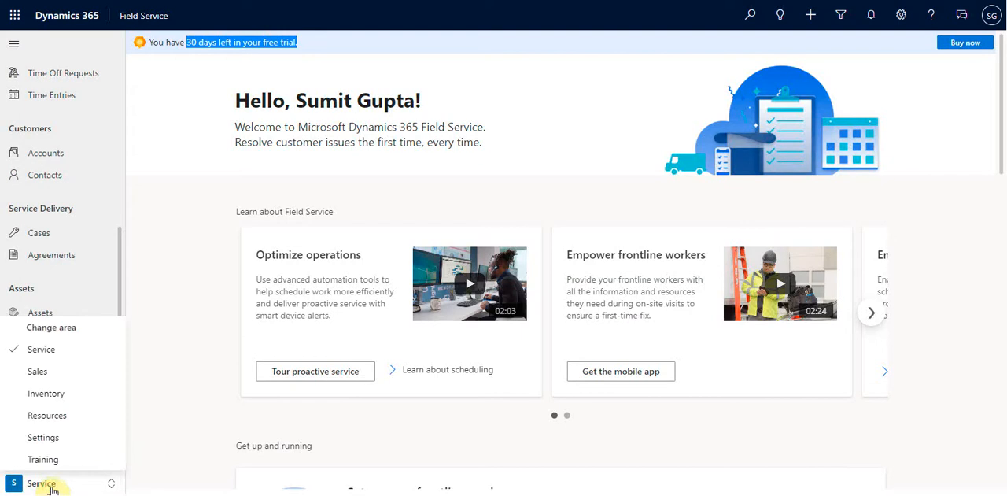
{"action": "left_click", "coordinate": [196, 433]}
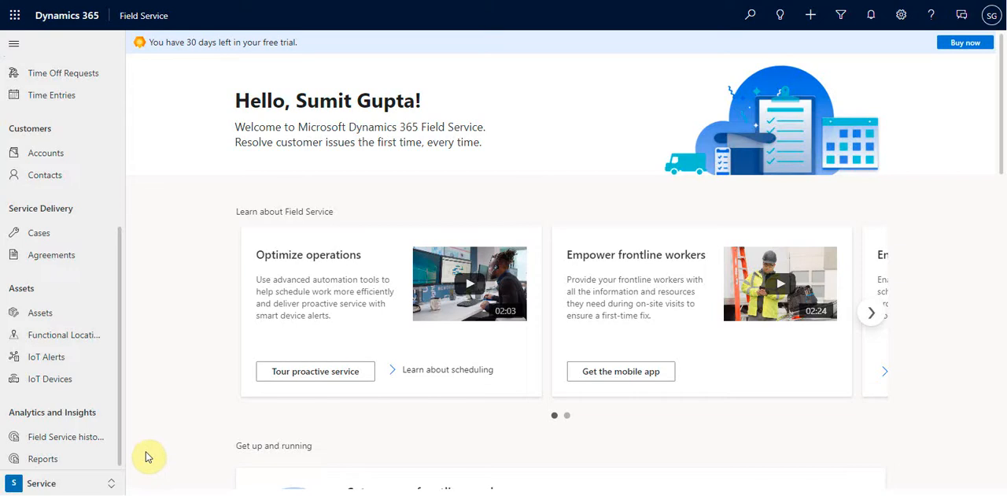
Switch to the Settings area and look through its full set of navigation entries
{"action": "left_click", "coordinate": [45, 482]}
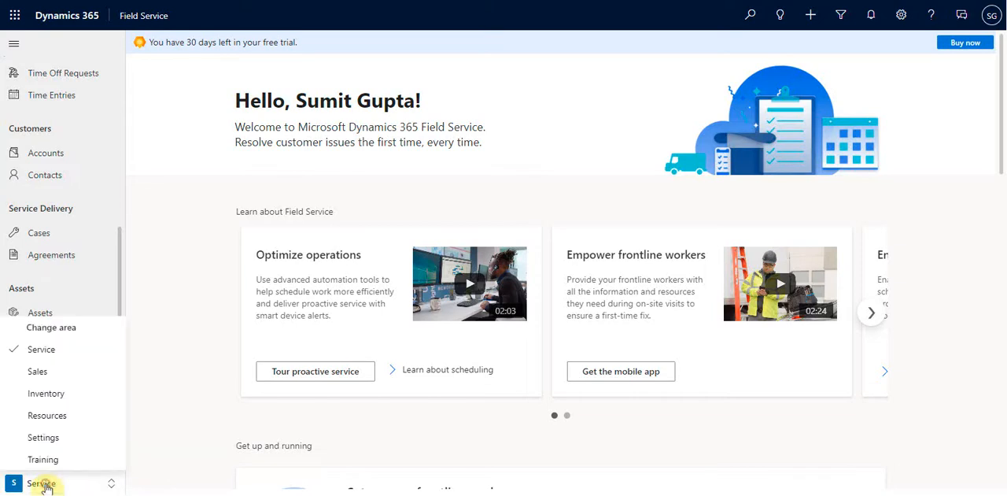
{"action": "left_click", "coordinate": [45, 438]}
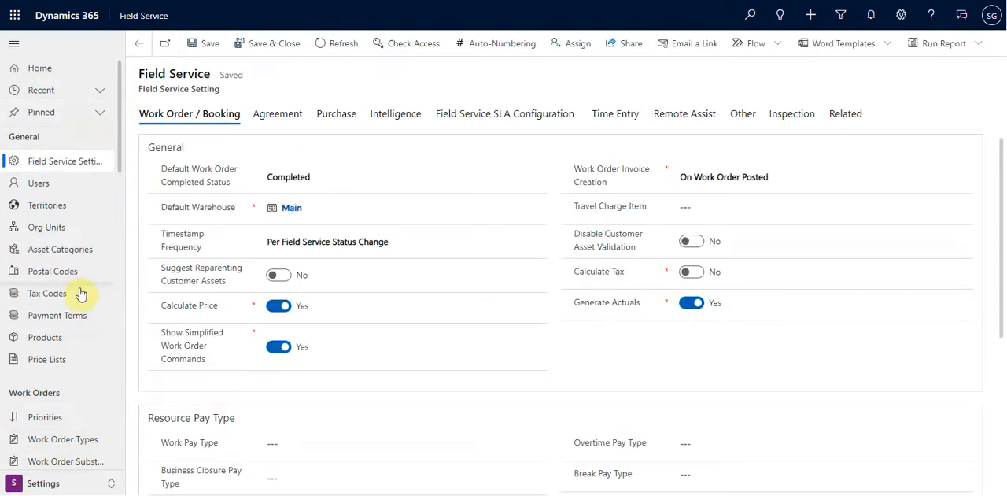
{"action": "scroll", "coordinate": [22, 299], "scroll_direction": "down", "scroll_amount": 3}
{"action": "scroll", "coordinate": [80, 303], "scroll_direction": "down", "scroll_amount": 10}
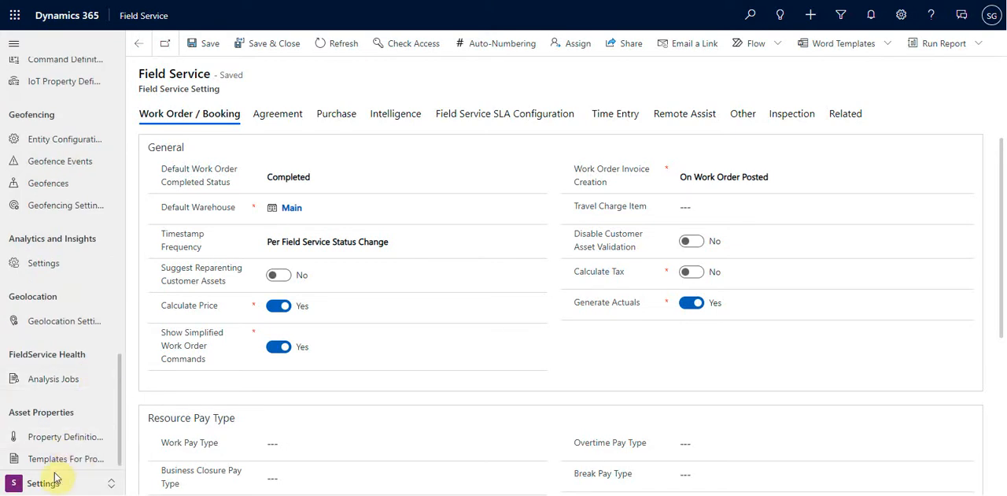
{"action": "scroll", "coordinate": [68, 382], "scroll_direction": "up", "scroll_amount": 3}
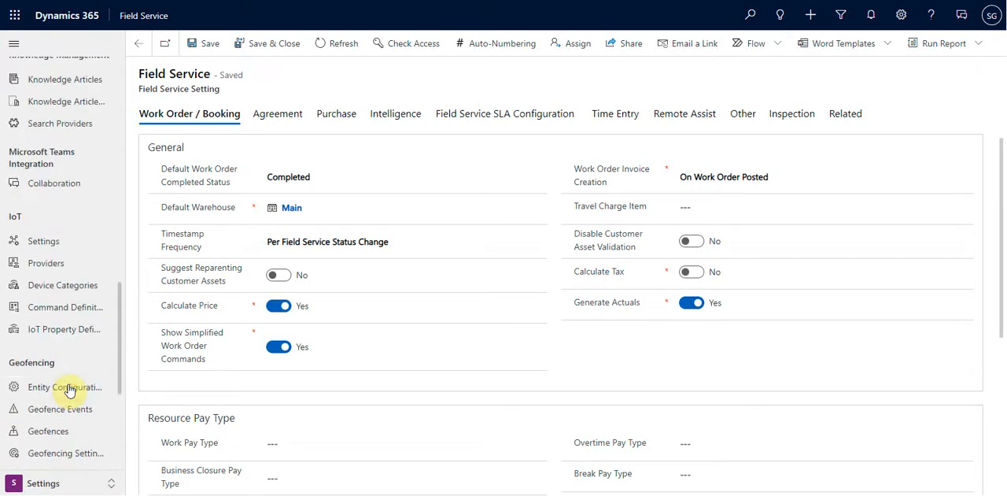
{"action": "scroll", "coordinate": [69, 385], "scroll_direction": "up", "scroll_amount": 1}
{"action": "scroll", "coordinate": [70, 388], "scroll_direction": "up", "scroll_amount": 5}
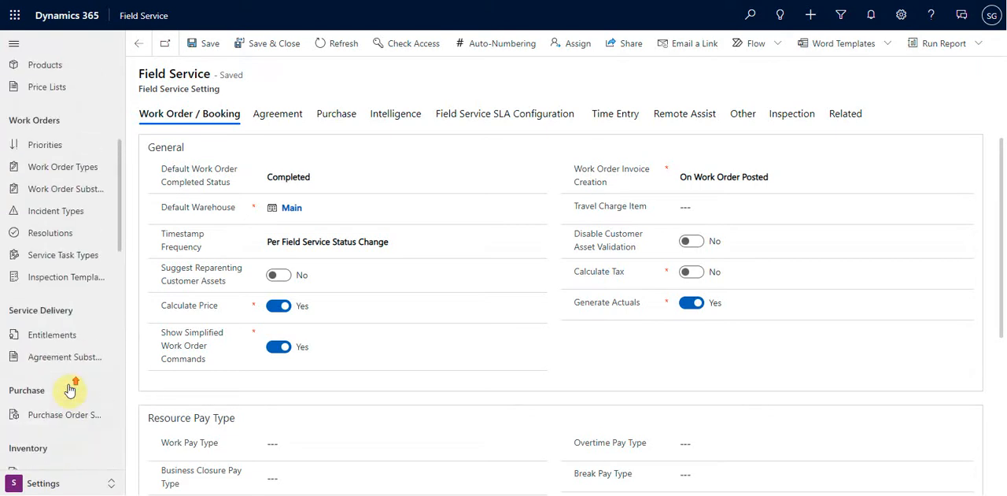
{"action": "scroll", "coordinate": [68, 386], "scroll_direction": "up", "scroll_amount": 5}
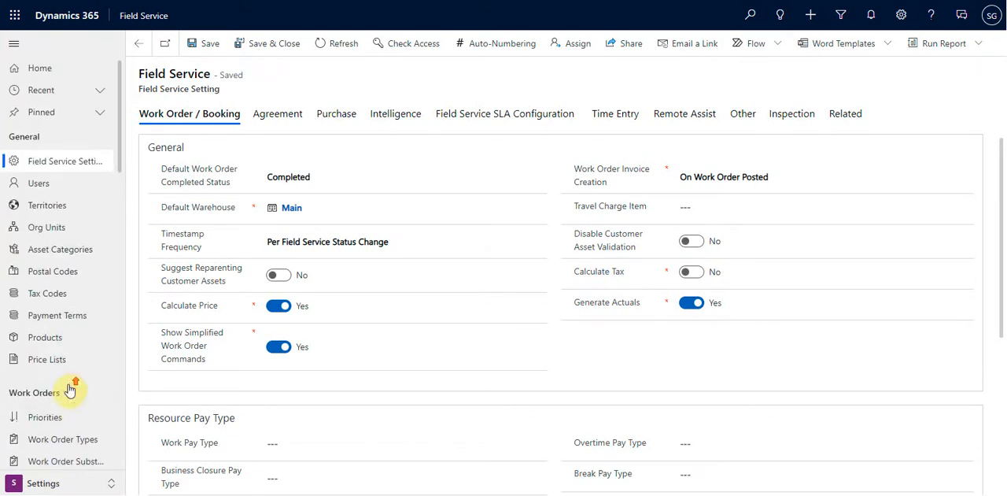
In the Field Service Settings, enable the booking map for Field Service Mobile and accept the setting change
{"action": "left_click", "coordinate": [59, 175]}
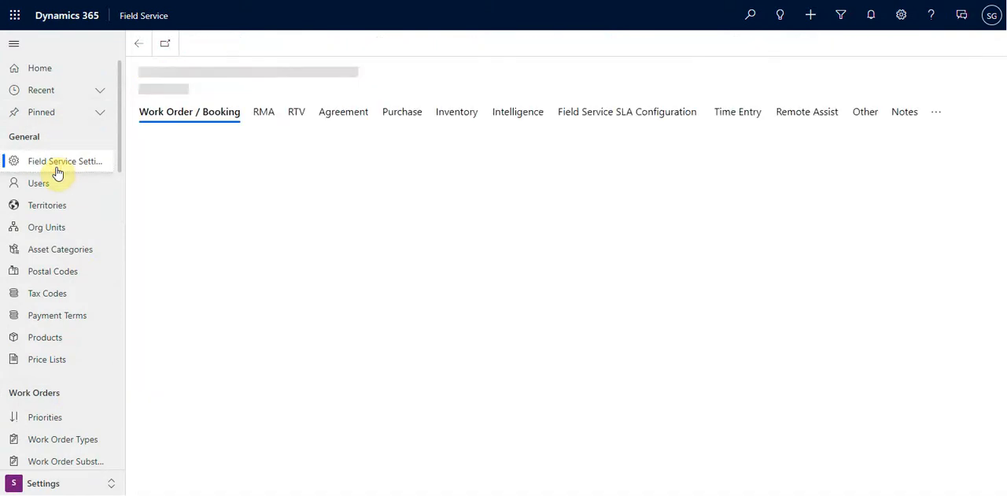
{"action": "scroll", "coordinate": [244, 338], "scroll_direction": "down", "scroll_amount": 5}
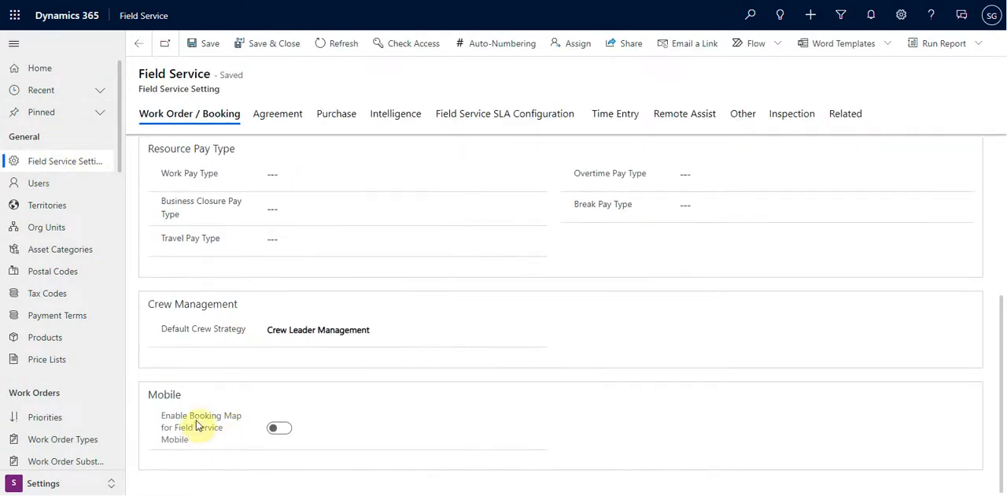
{"action": "left_click", "coordinate": [278, 429]}
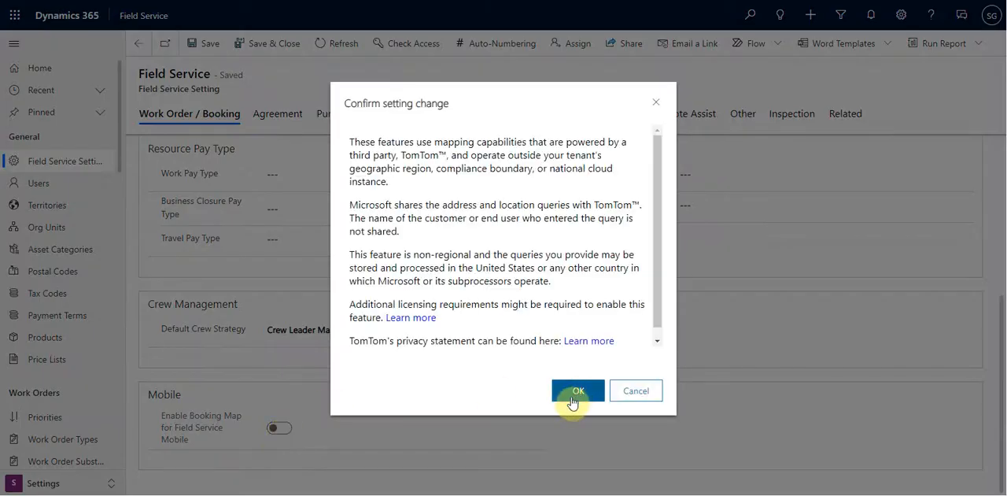
{"action": "left_click", "coordinate": [576, 389]}
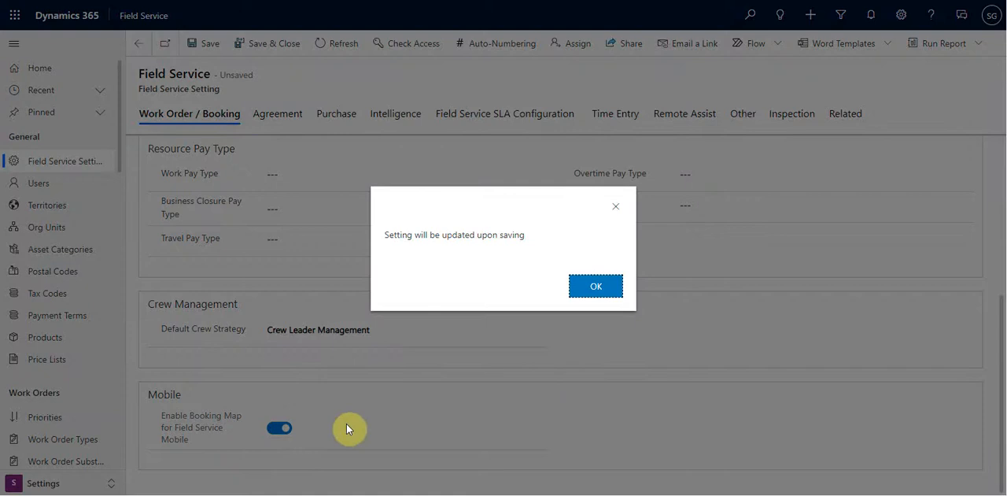
{"action": "left_click", "coordinate": [596, 285]}
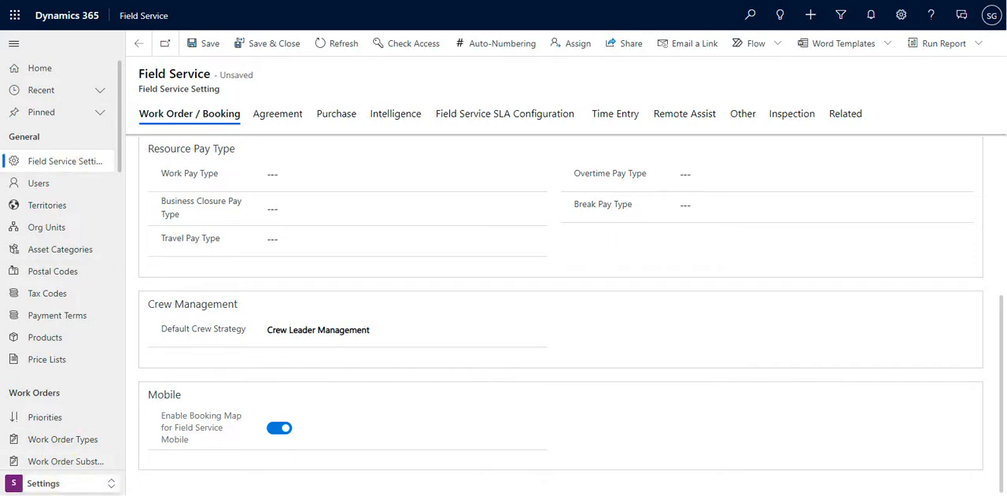
Open the Resource Scheduling record under Scheduling Parameters in the Resources area and examine its Connect to Maps setting
{"action": "left_click", "coordinate": [59, 482]}
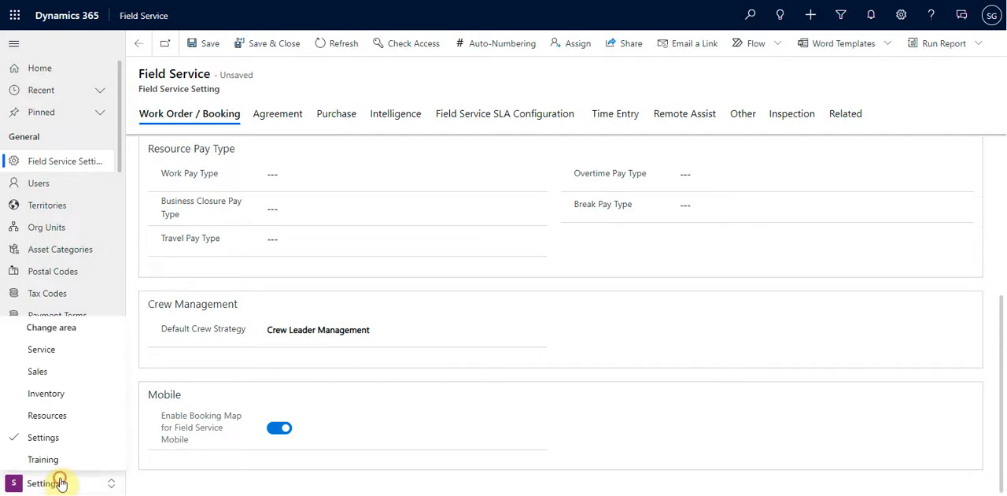
{"action": "left_click", "coordinate": [59, 350]}
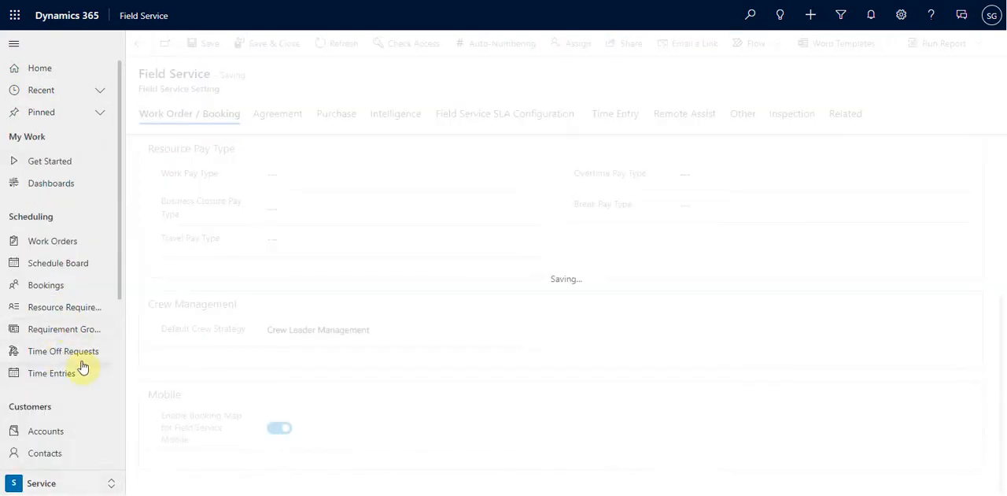
{"action": "scroll", "coordinate": [63, 471], "scroll_direction": "down", "scroll_amount": 2}
{"action": "left_click", "coordinate": [65, 482]}
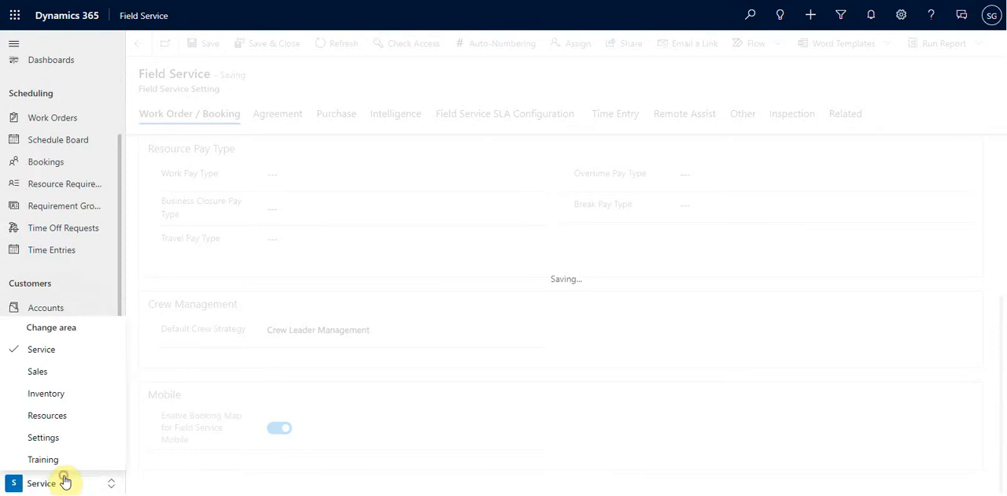
{"action": "left_click", "coordinate": [63, 415]}
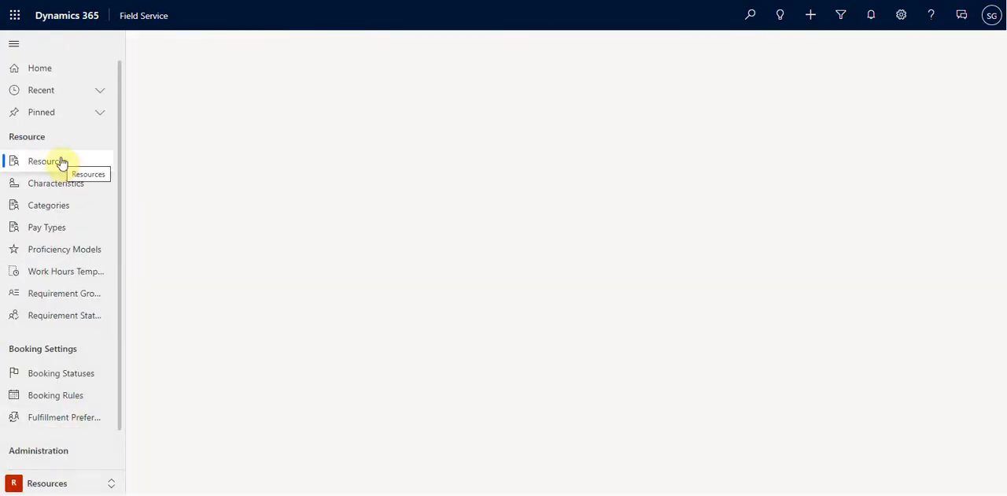
{"action": "scroll", "coordinate": [72, 412], "scroll_direction": "down", "scroll_amount": 1}
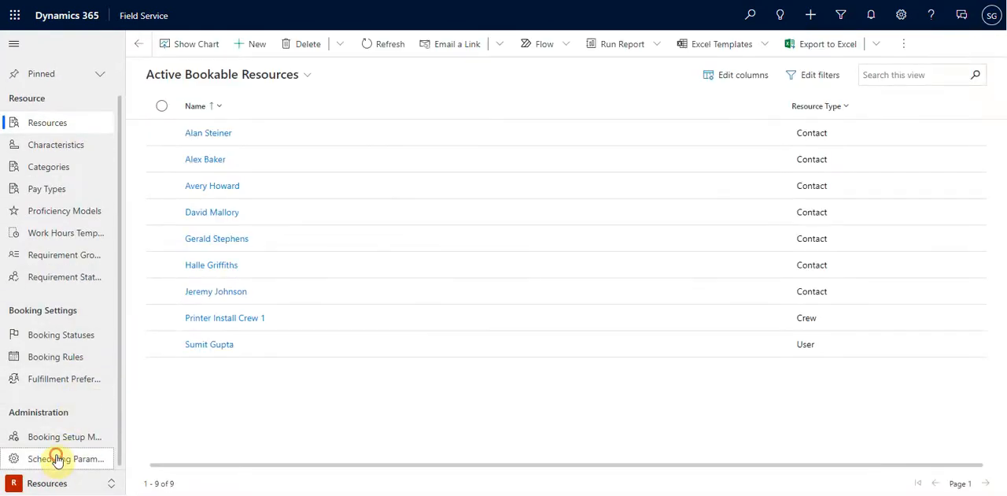
{"action": "left_click", "coordinate": [50, 458]}
{"action": "left_click", "coordinate": [208, 134]}
{"action": "scroll", "coordinate": [305, 435], "scroll_direction": "down", "scroll_amount": 2}
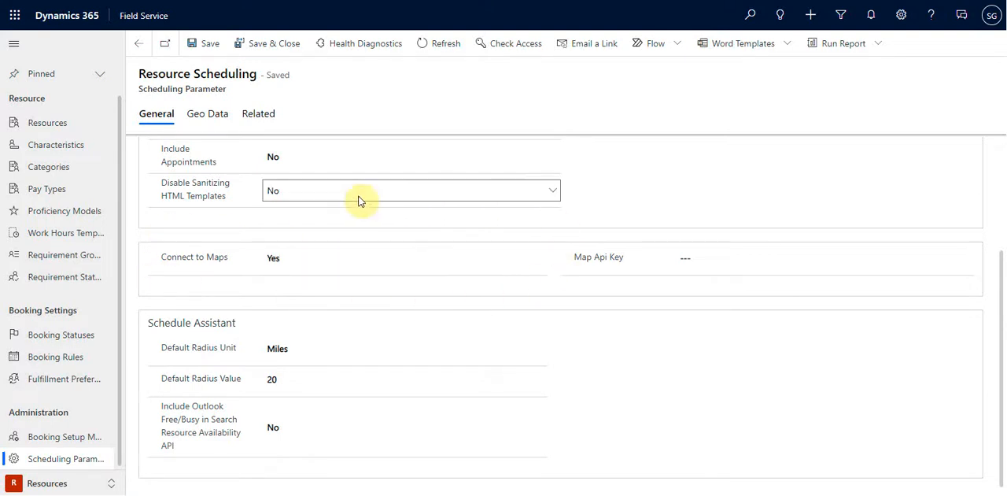
{"action": "mouse_move", "coordinate": [190, 262]}
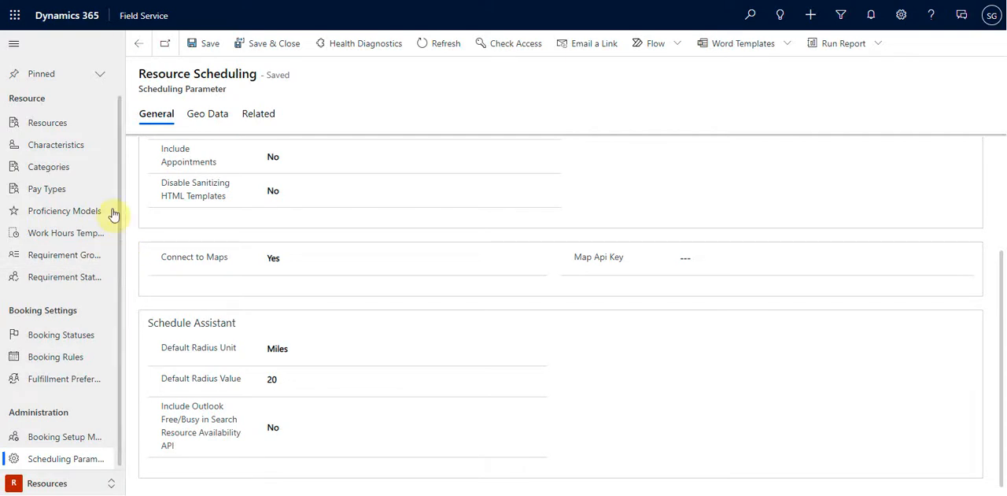
Return to the Settings area, open the custom East territory and view the related record types it offers
{"action": "left_click", "coordinate": [37, 481]}
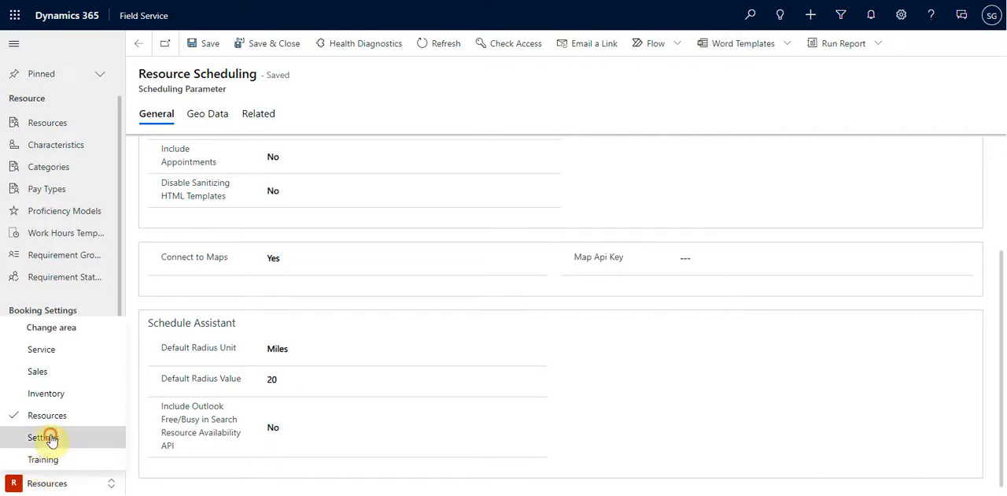
{"action": "left_click", "coordinate": [44, 436]}
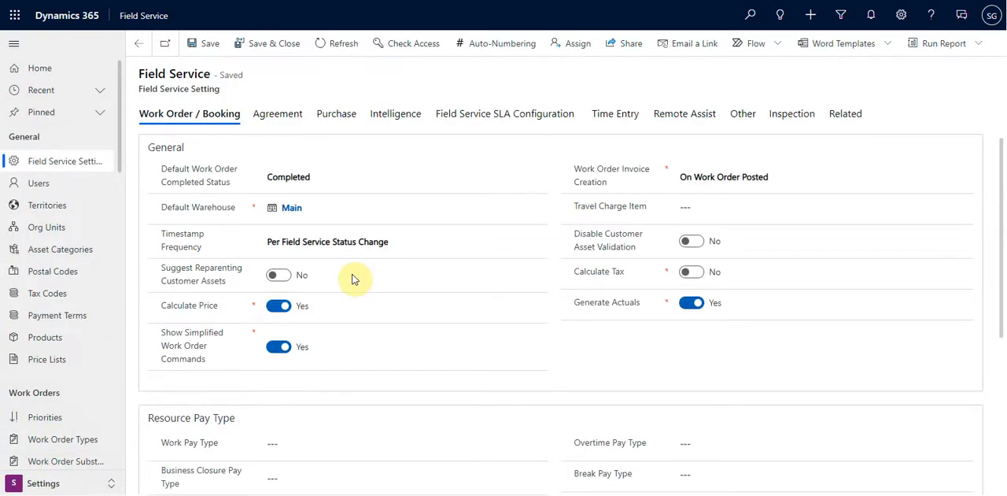
{"action": "left_click", "coordinate": [60, 209]}
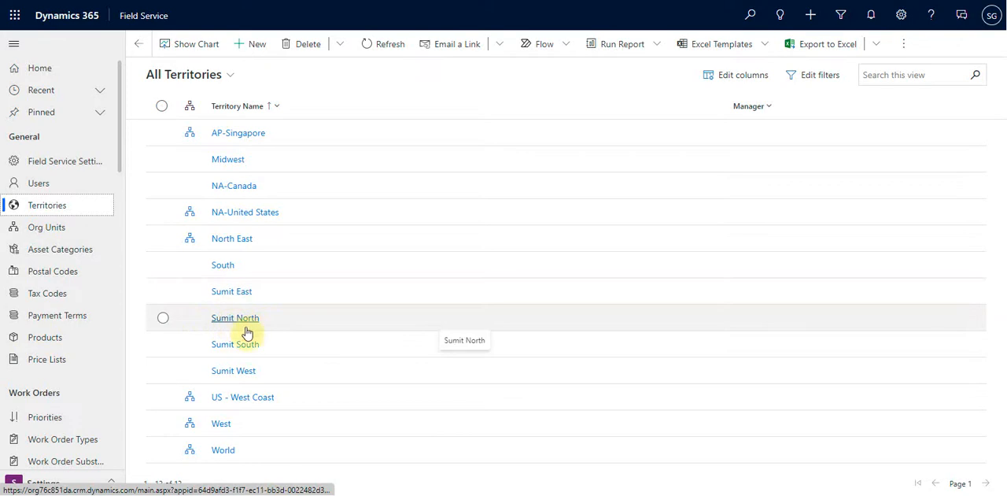
{"action": "left_click", "coordinate": [238, 293]}
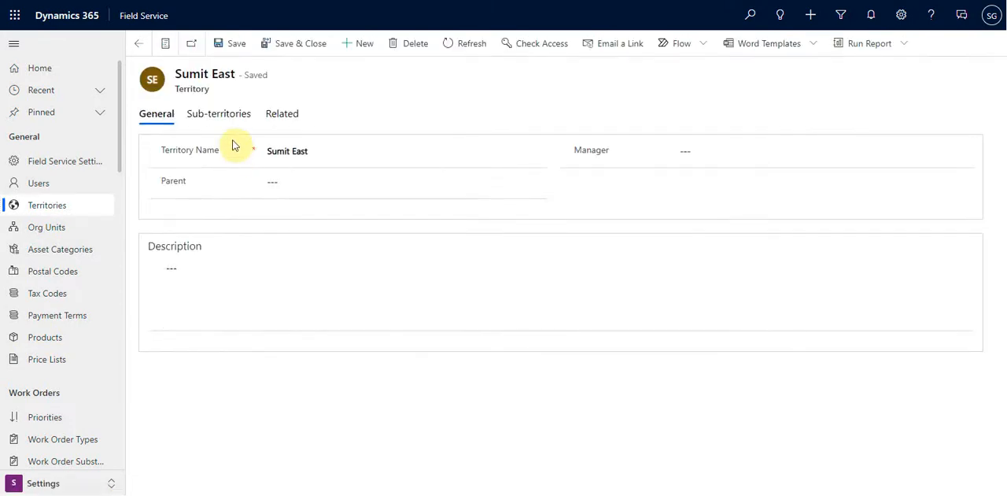
{"action": "left_click", "coordinate": [284, 113]}
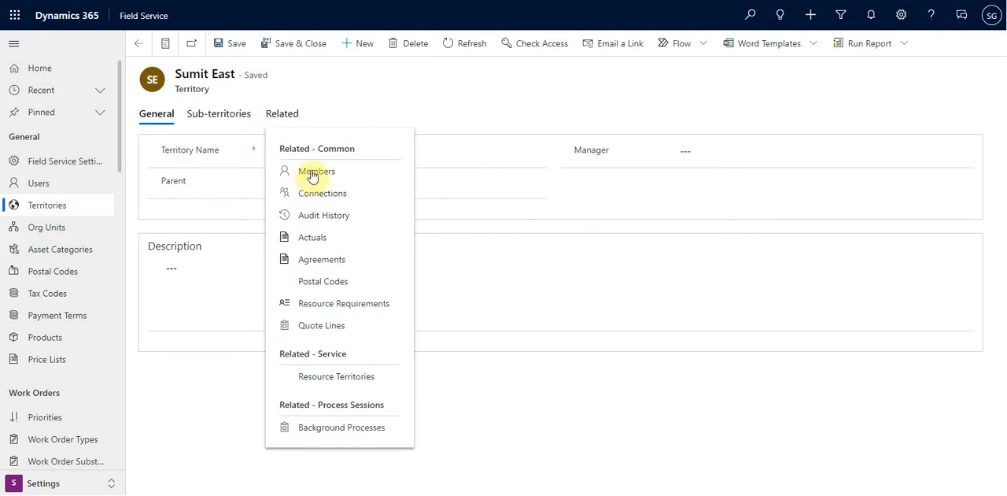
{"action": "left_click", "coordinate": [427, 101]}
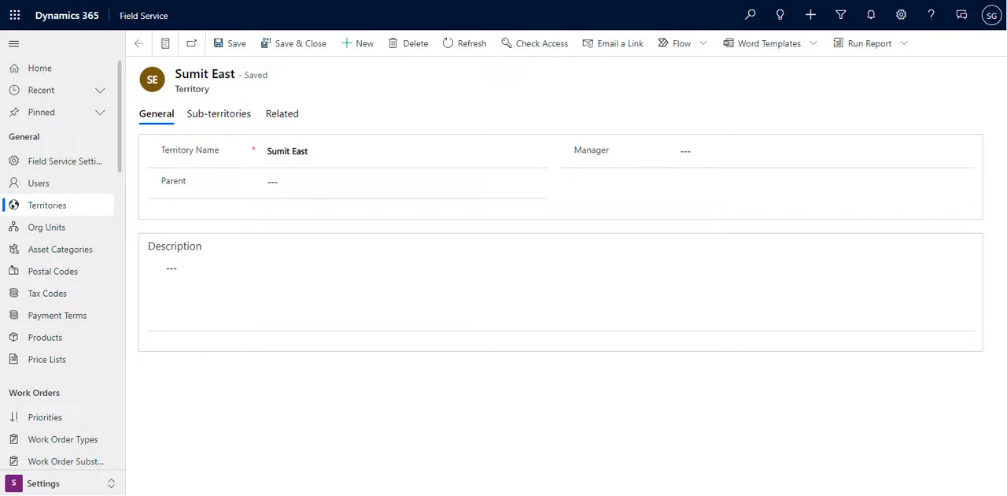
Look through the remaining Settings entries and open the Monthly Printer Maintenance record from the Products list
{"action": "scroll", "coordinate": [85, 291], "scroll_direction": "down", "scroll_amount": 5}
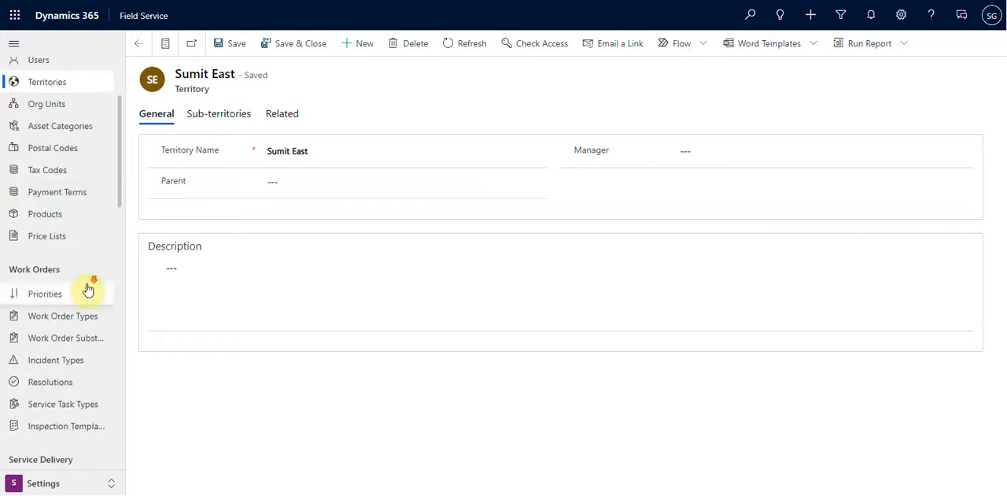
{"action": "scroll", "coordinate": [87, 290], "scroll_direction": "down", "scroll_amount": 1}
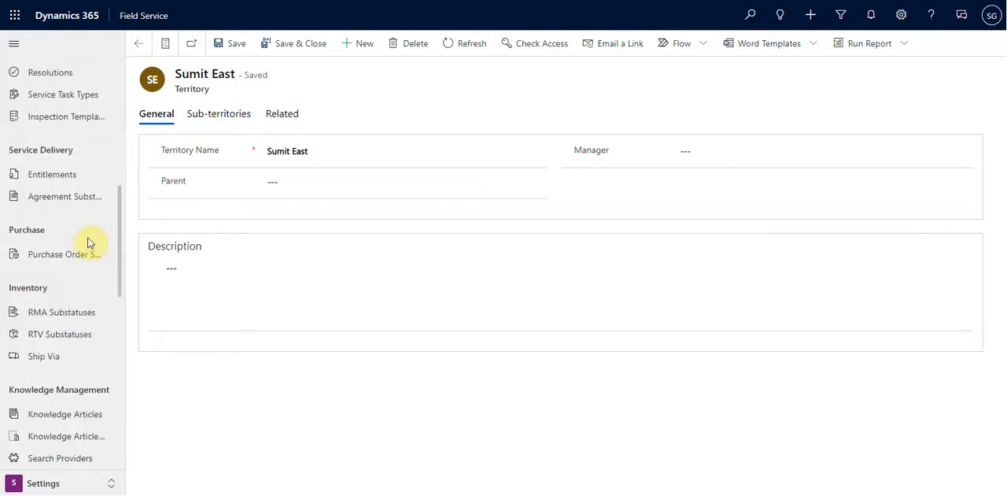
{"action": "scroll", "coordinate": [86, 310], "scroll_direction": "down", "scroll_amount": 3}
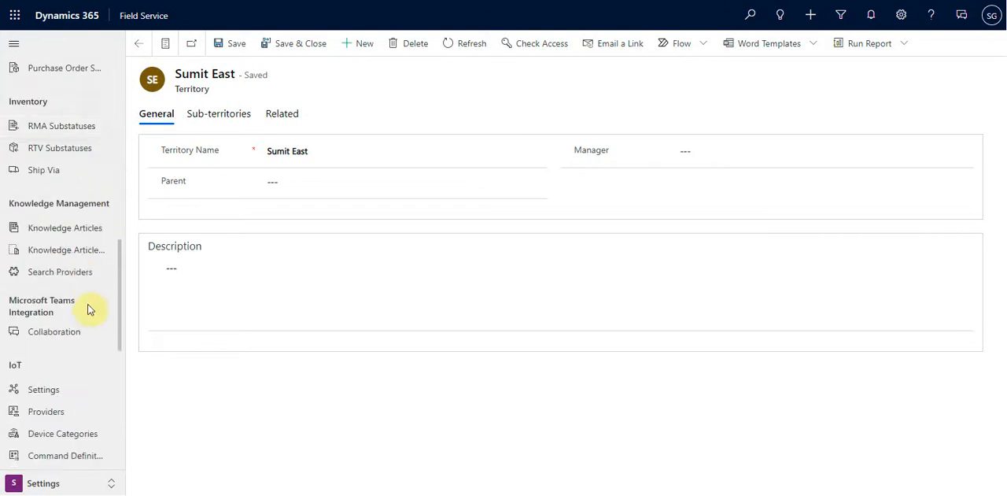
{"action": "scroll", "coordinate": [91, 305], "scroll_direction": "up", "scroll_amount": 5}
{"action": "scroll", "coordinate": [90, 302], "scroll_direction": "up", "scroll_amount": 3}
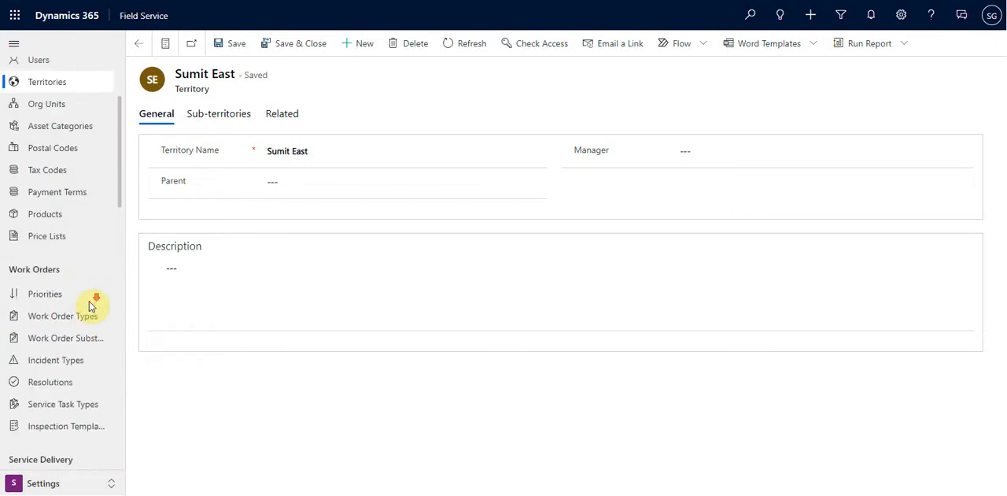
{"action": "scroll", "coordinate": [86, 311], "scroll_direction": "up", "scroll_amount": 3}
{"action": "left_click", "coordinate": [59, 339]}
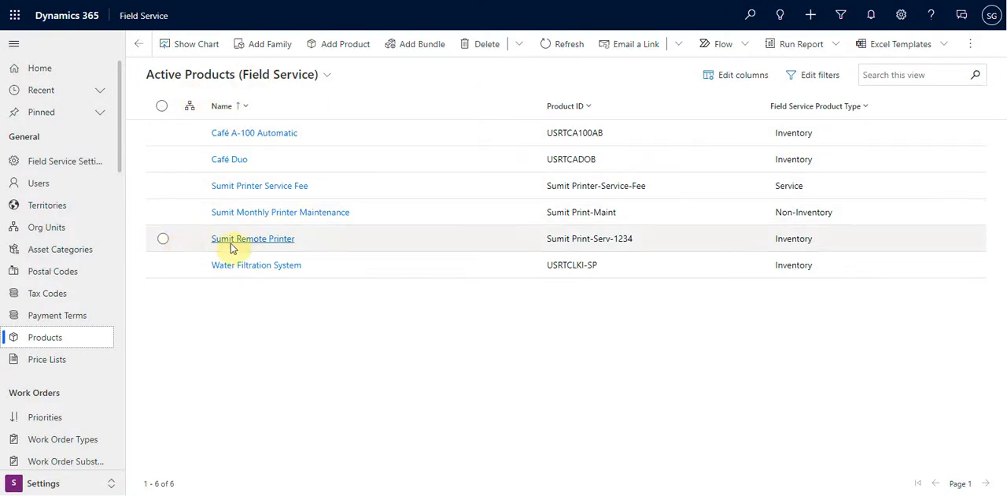
{"action": "left_click", "coordinate": [286, 213]}
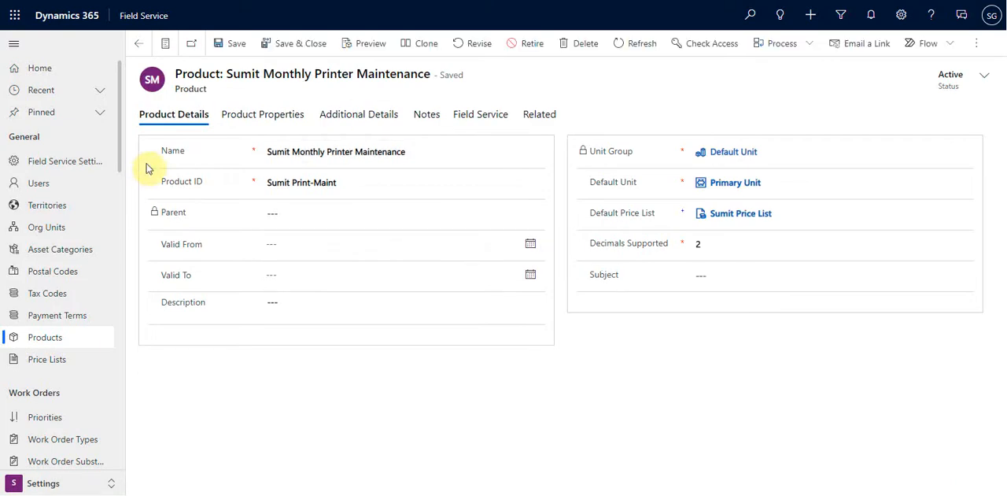
Examine the Monthly Printer Maintenance product's properties, additional details with price list items, notes and Field Service information
{"action": "left_click", "coordinate": [285, 116]}
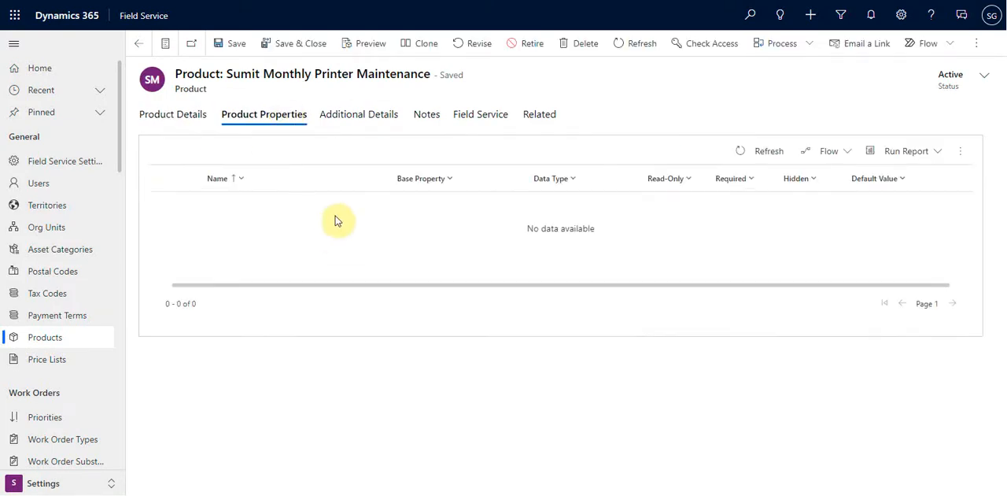
{"action": "left_click", "coordinate": [360, 120]}
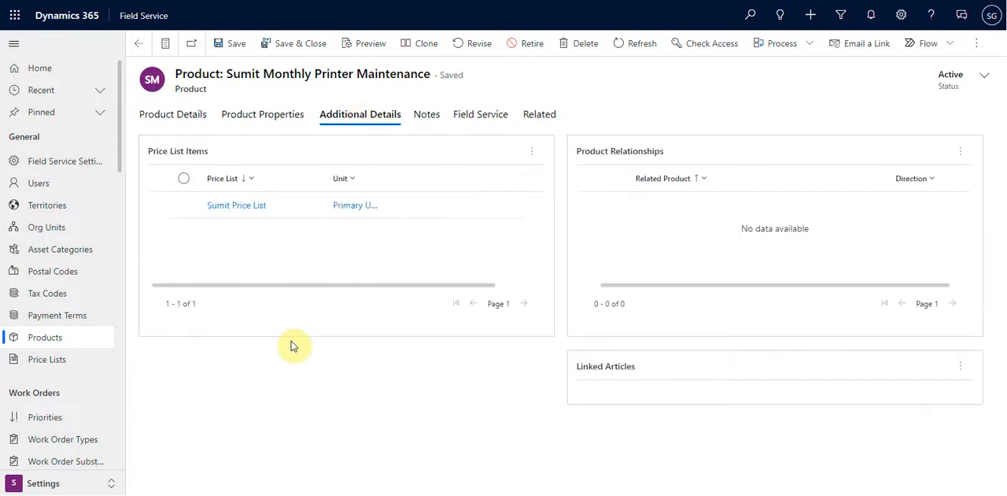
{"action": "left_click", "coordinate": [173, 119]}
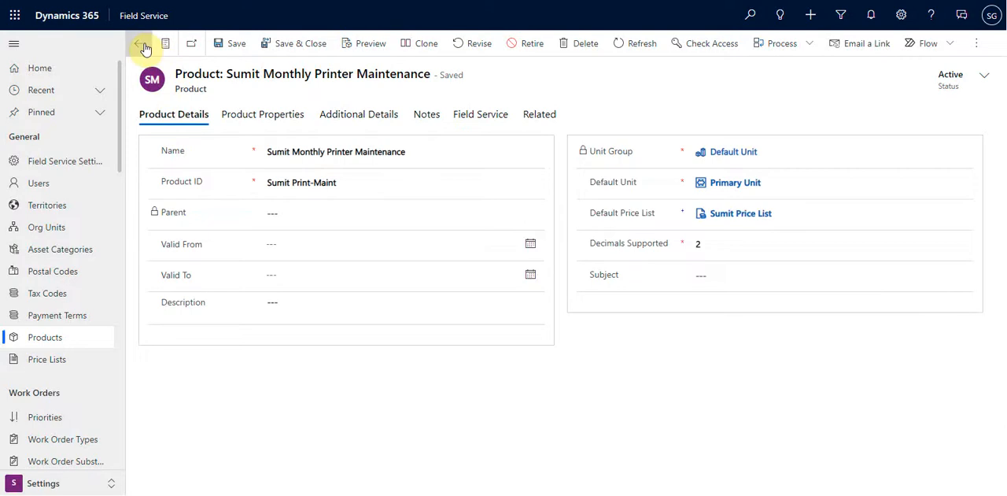
{"action": "left_click", "coordinate": [368, 118]}
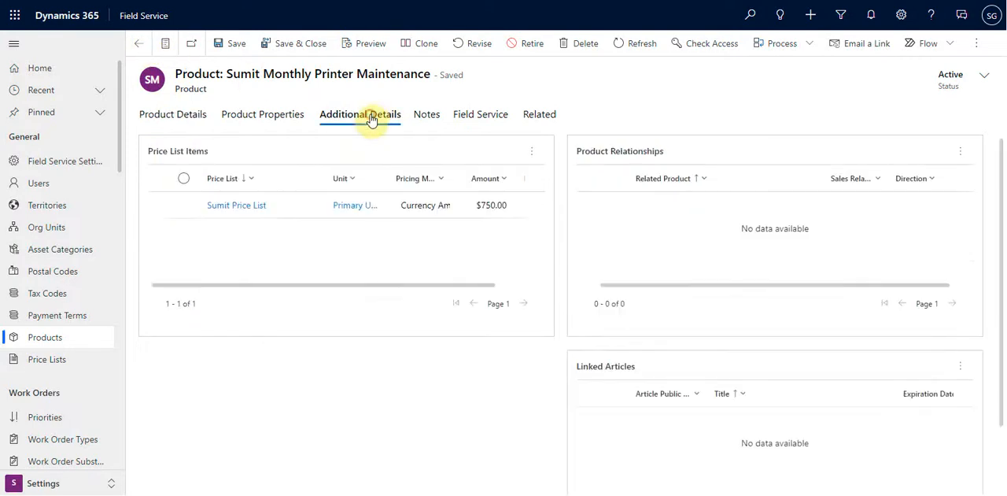
{"action": "left_click", "coordinate": [433, 118]}
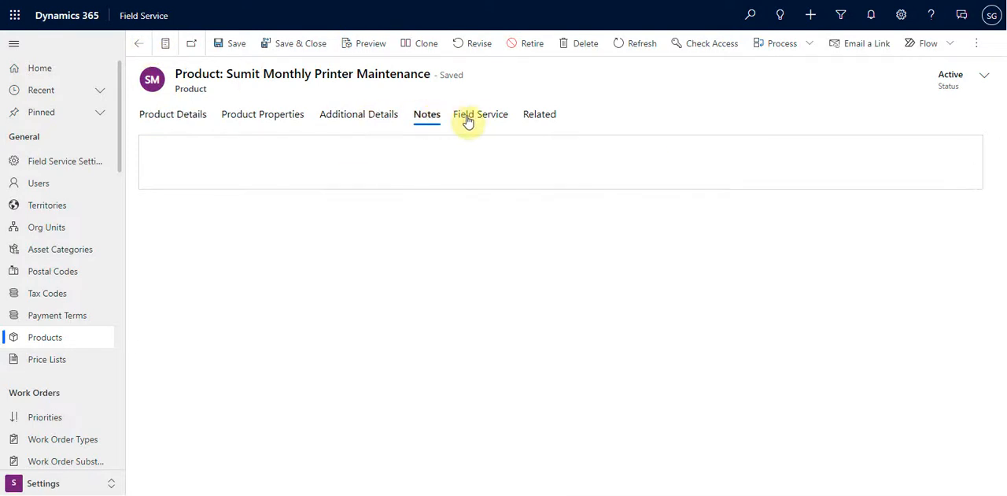
{"action": "left_click", "coordinate": [473, 122]}
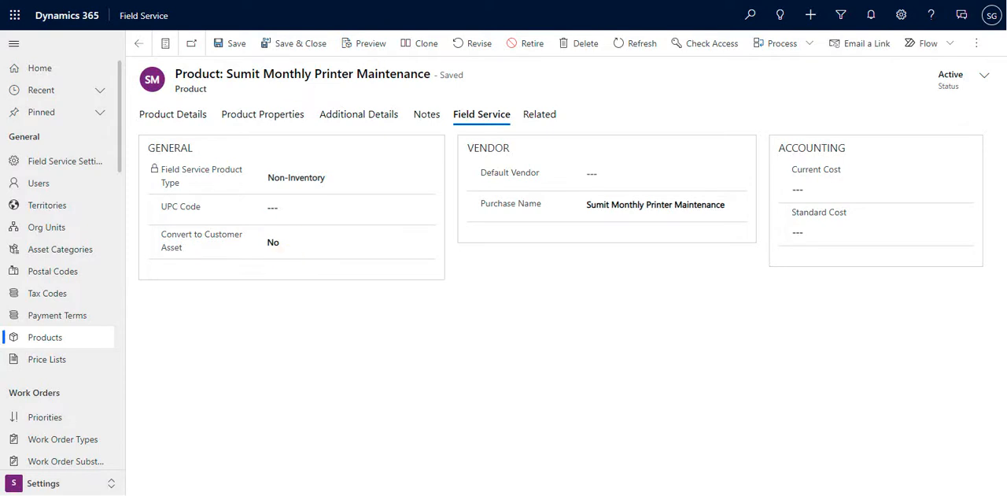
Return to the Products list, open the Remote Printer product and examine its Field Service information, then leave the record
{"action": "left_click", "coordinate": [139, 43]}
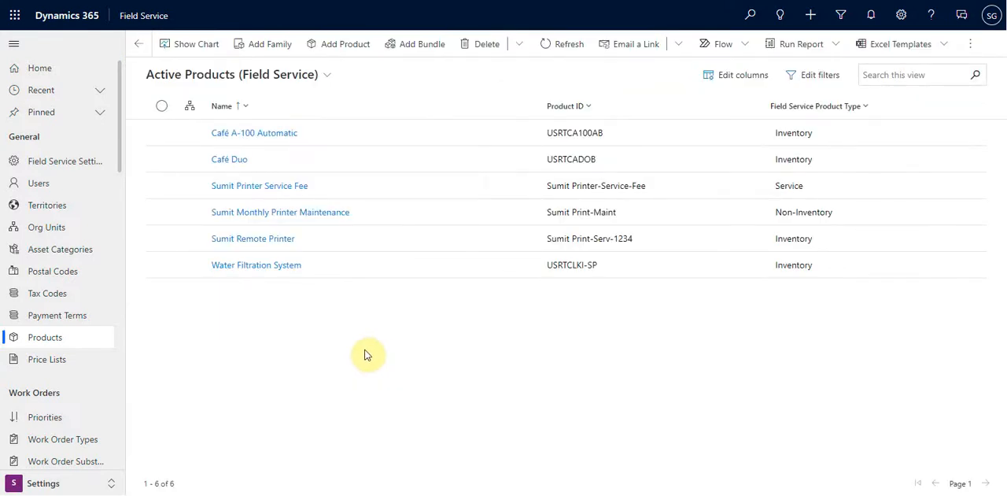
{"action": "left_click", "coordinate": [276, 241]}
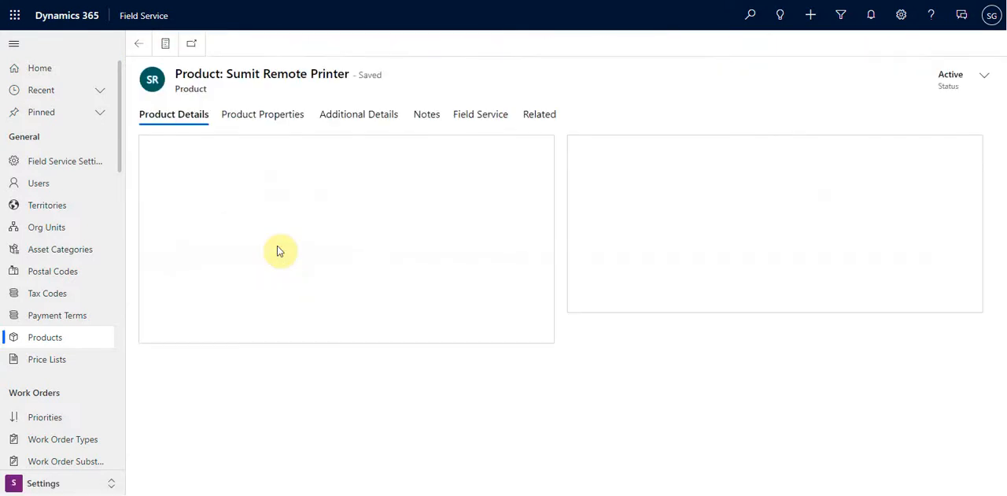
{"action": "left_click", "coordinate": [472, 118]}
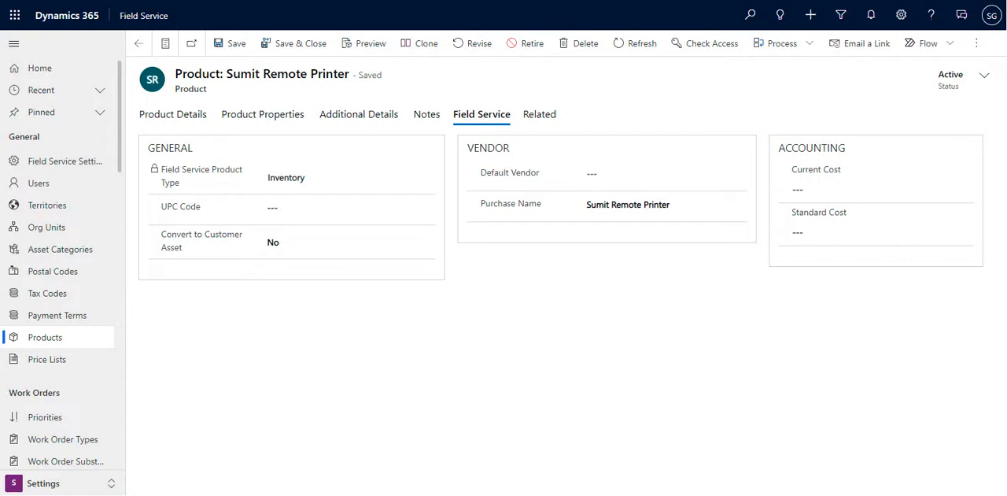
{"action": "left_click", "coordinate": [131, 39]}
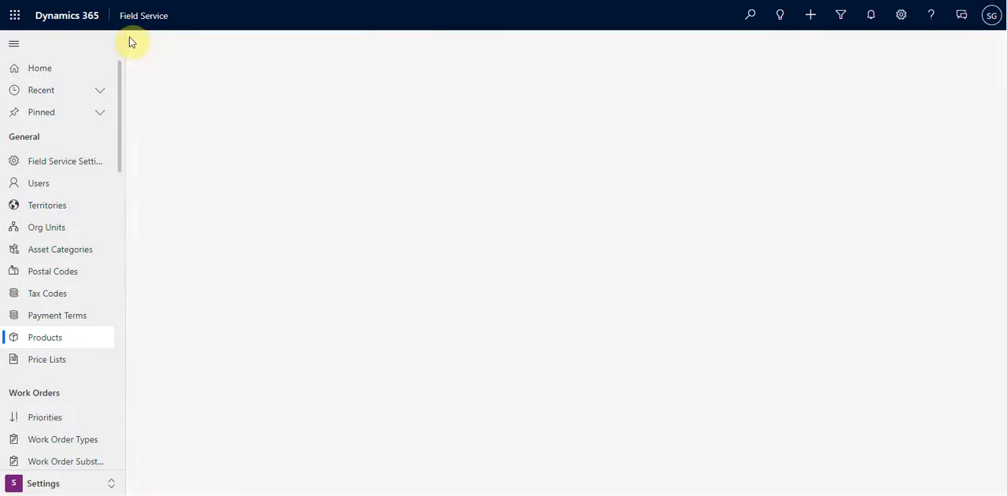
Open the custom price list from the active Price Lists and compare its general information with its price list items
{"action": "left_click", "coordinate": [50, 368]}
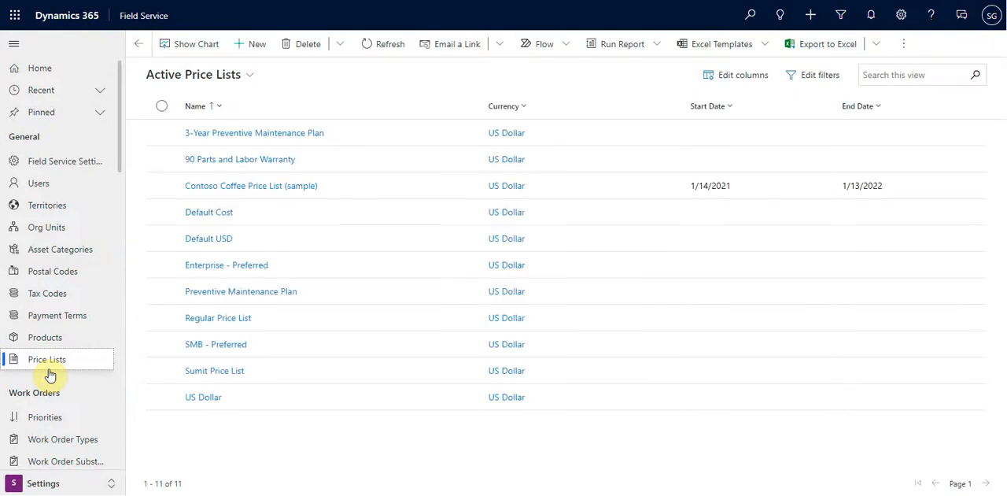
{"action": "left_click", "coordinate": [193, 371]}
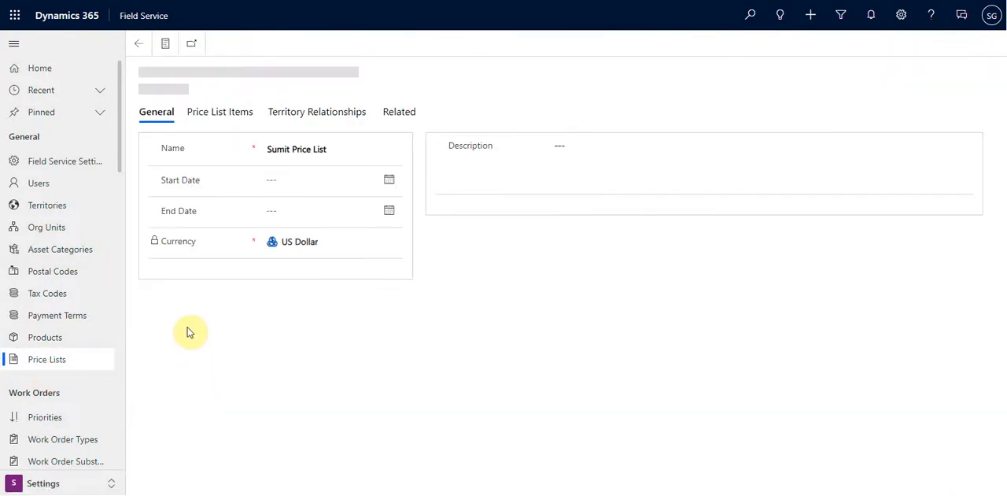
{"action": "left_click", "coordinate": [238, 116]}
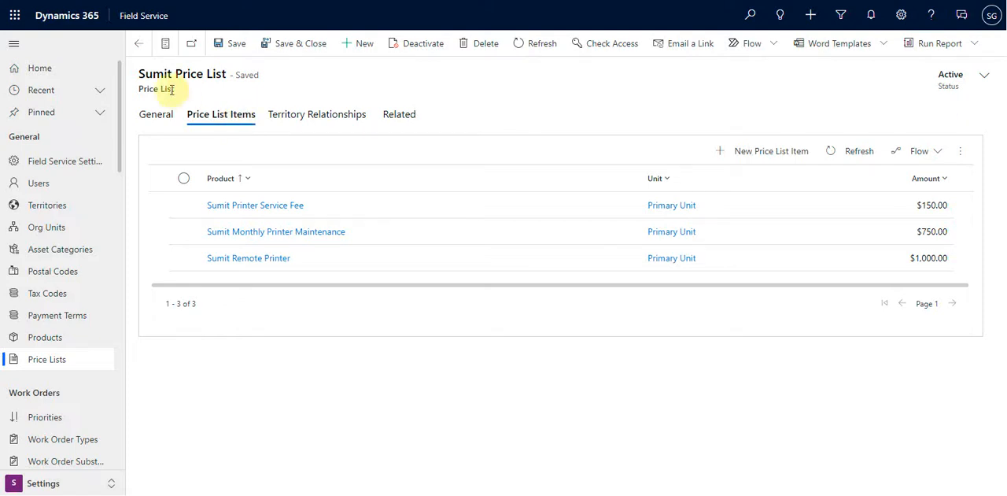
{"action": "left_click", "coordinate": [161, 120]}
{"action": "left_click", "coordinate": [222, 114]}
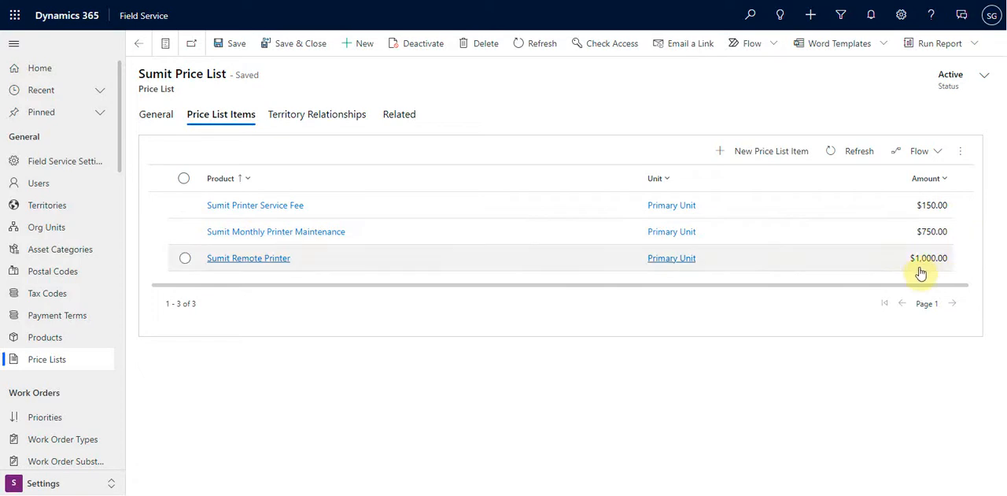
Open the Printer Service Fee product from the price list items and review its properties, additional details and Field Service information
{"action": "left_click", "coordinate": [283, 205]}
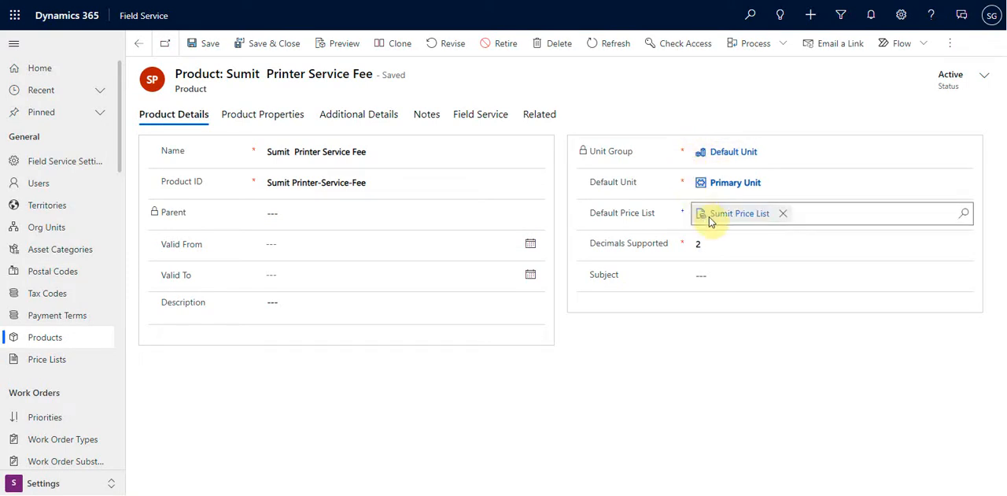
{"action": "left_click", "coordinate": [271, 128]}
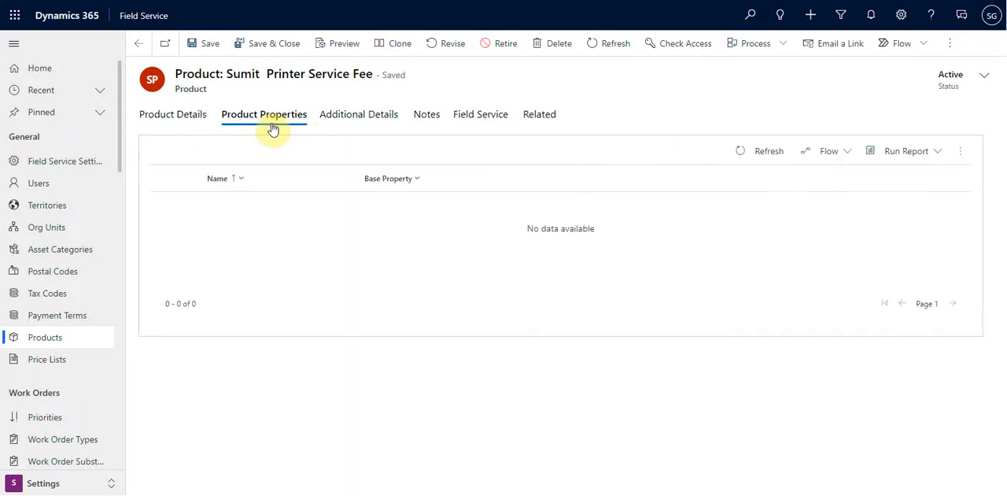
{"action": "left_click", "coordinate": [361, 118]}
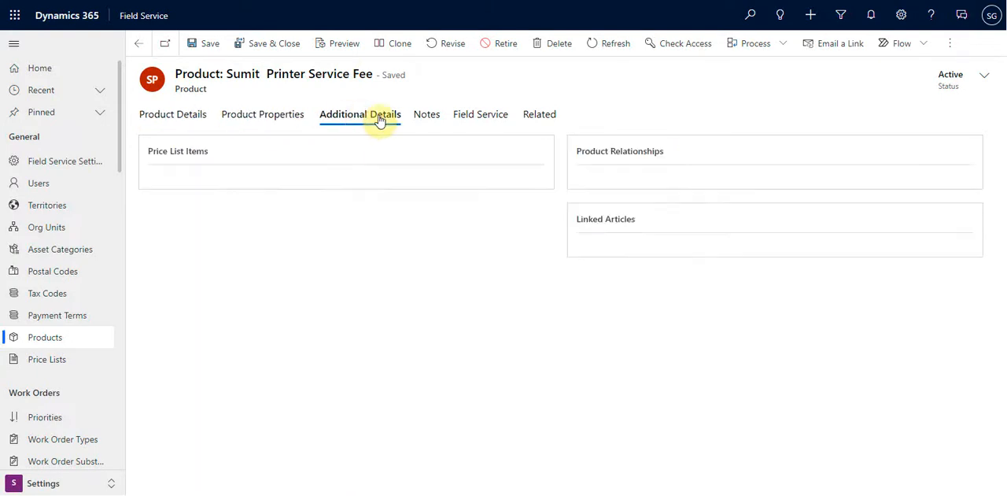
{"action": "left_click", "coordinate": [194, 122]}
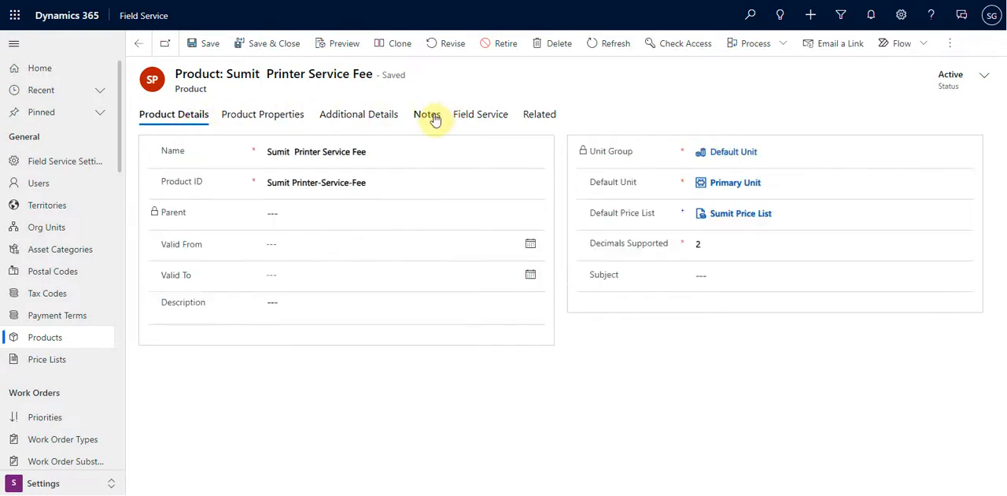
{"action": "left_click", "coordinate": [480, 113]}
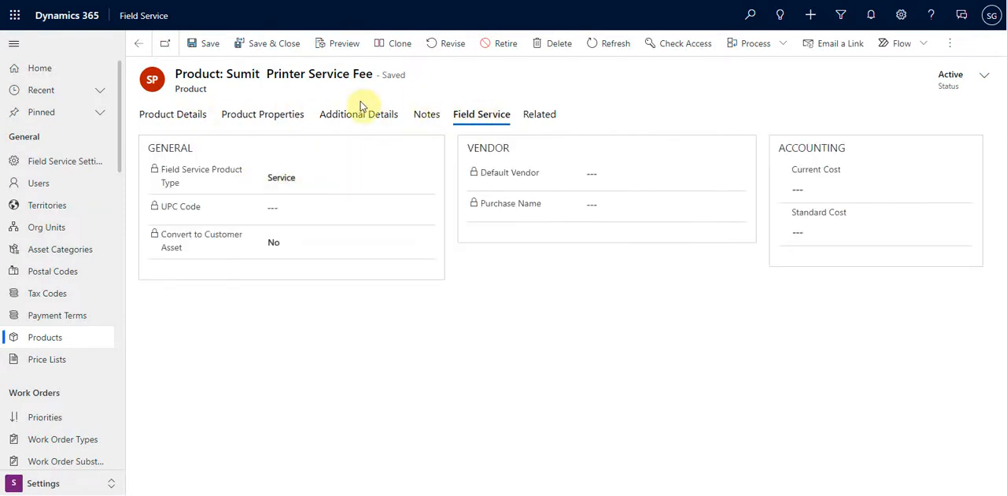
Revisit the Printer Service Fee product's additional details and properties, and view the related record types it offers
{"action": "left_click", "coordinate": [339, 119]}
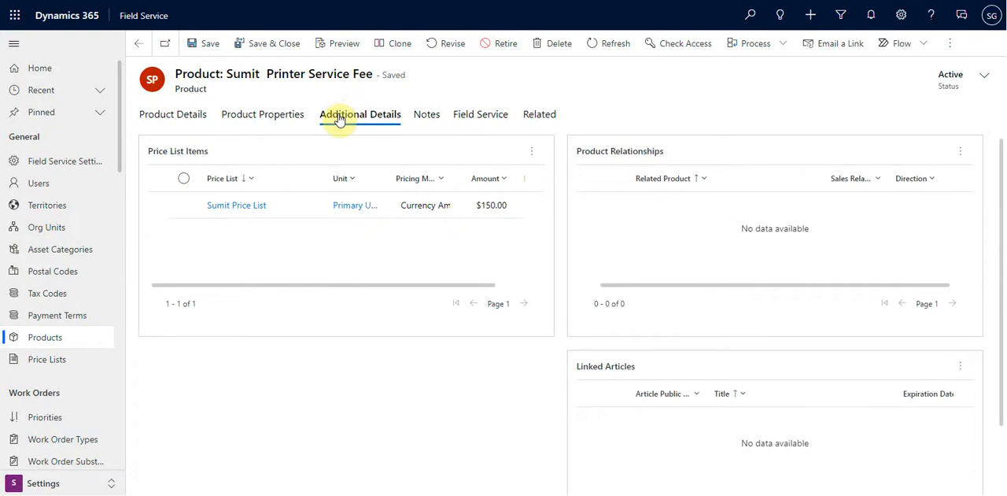
{"action": "left_click", "coordinate": [288, 117]}
{"action": "left_click", "coordinate": [546, 120]}
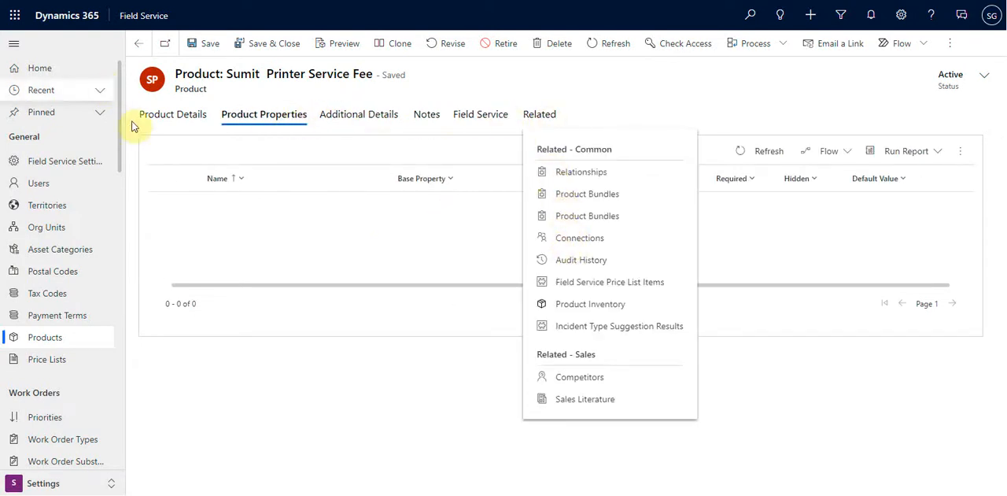
{"action": "left_click", "coordinate": [158, 118]}
{"action": "left_click", "coordinate": [255, 115]}
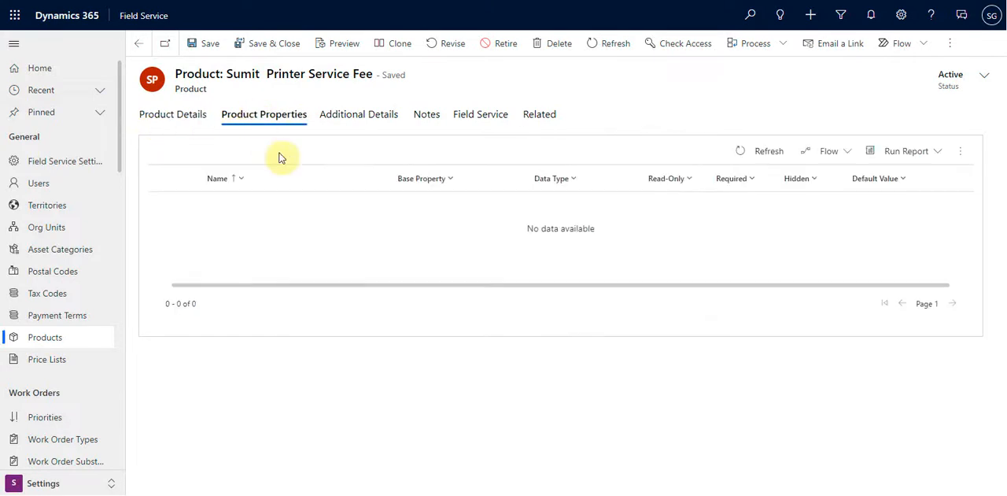
{"action": "left_click", "coordinate": [336, 114]}
Open the price list linked to the Printer Service Fee product, view its price list items and return to the active Price Lists
{"action": "left_click", "coordinate": [269, 206]}
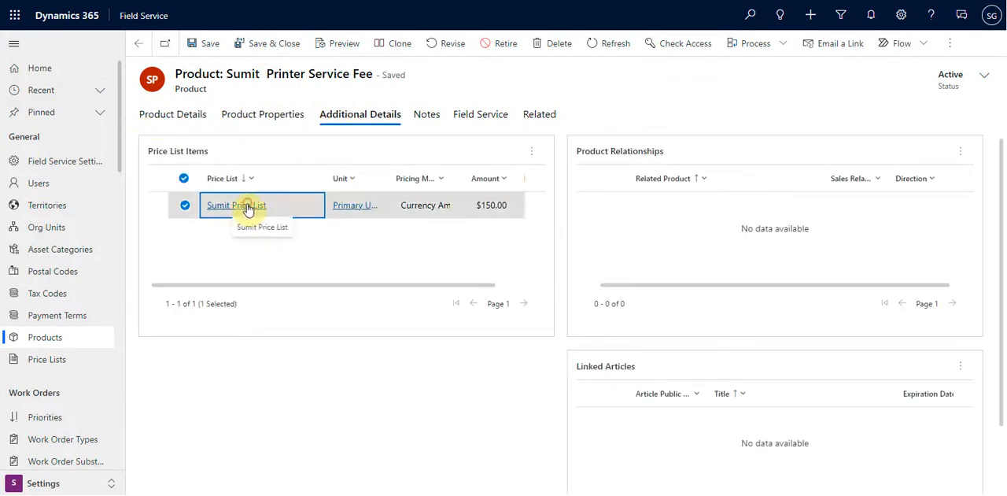
{"action": "left_click", "coordinate": [251, 117]}
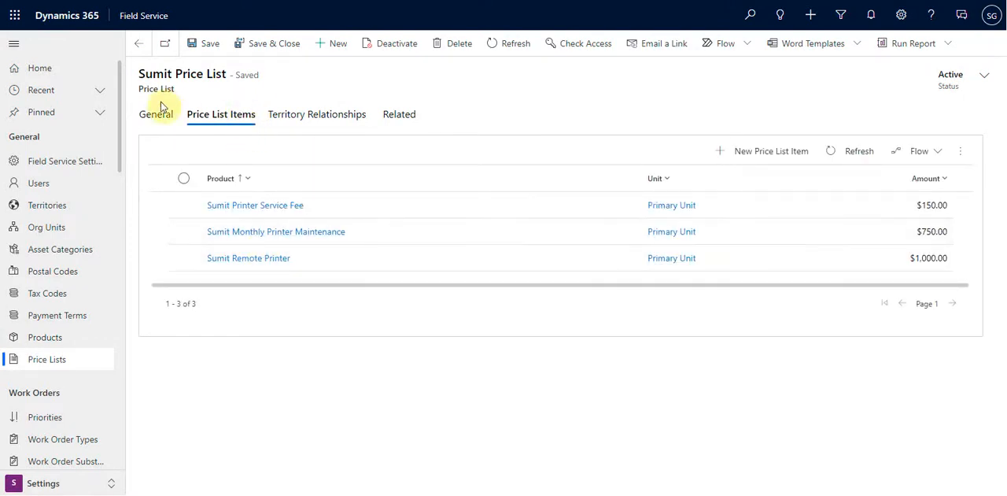
{"action": "left_click", "coordinate": [56, 361]}
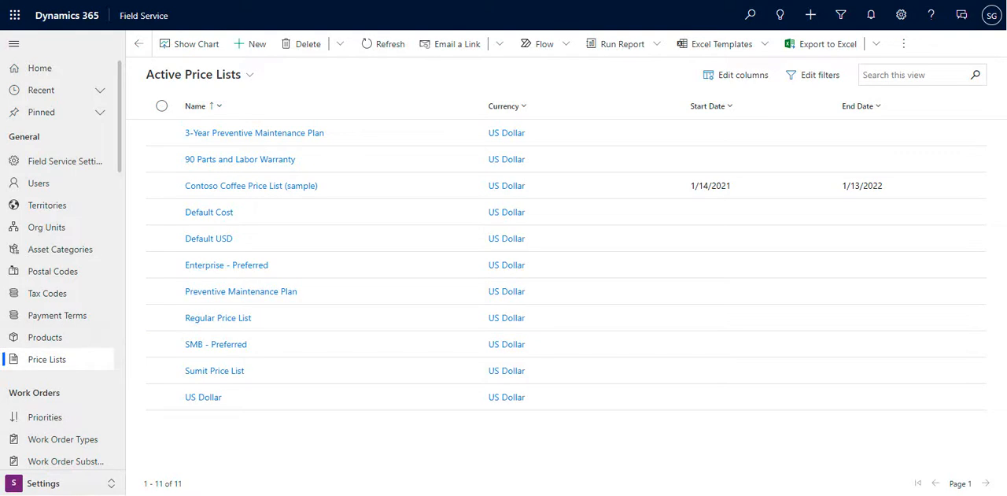
Switch to the Resources area and look through its resource, booking settings and administration entries
{"action": "left_click", "coordinate": [43, 483]}
{"action": "left_click", "coordinate": [49, 414]}
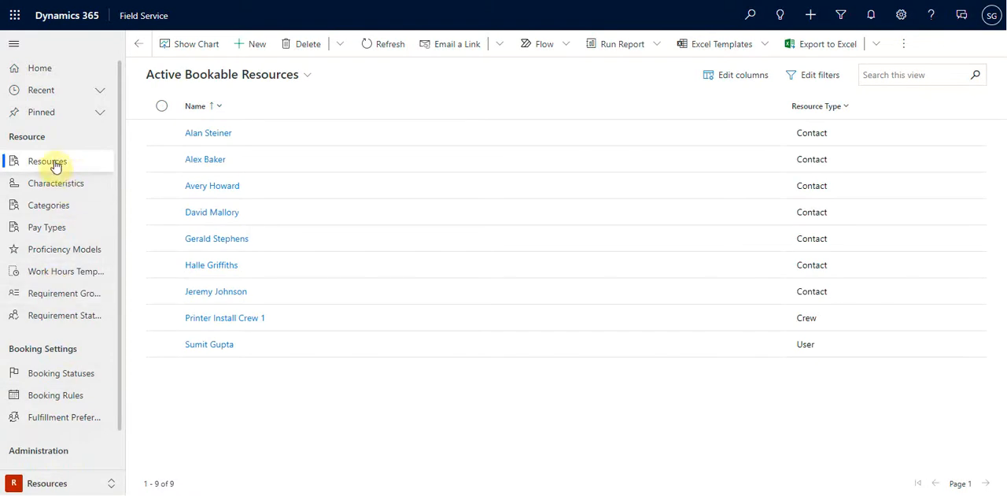
{"action": "scroll", "coordinate": [71, 290], "scroll_direction": "down", "scroll_amount": 1}
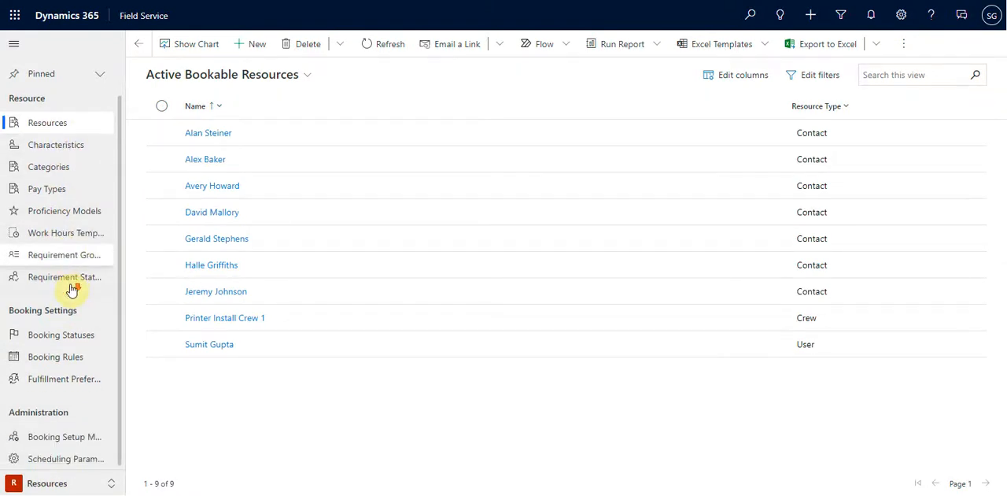
{"action": "scroll", "coordinate": [71, 290], "scroll_direction": "up", "scroll_amount": 1}
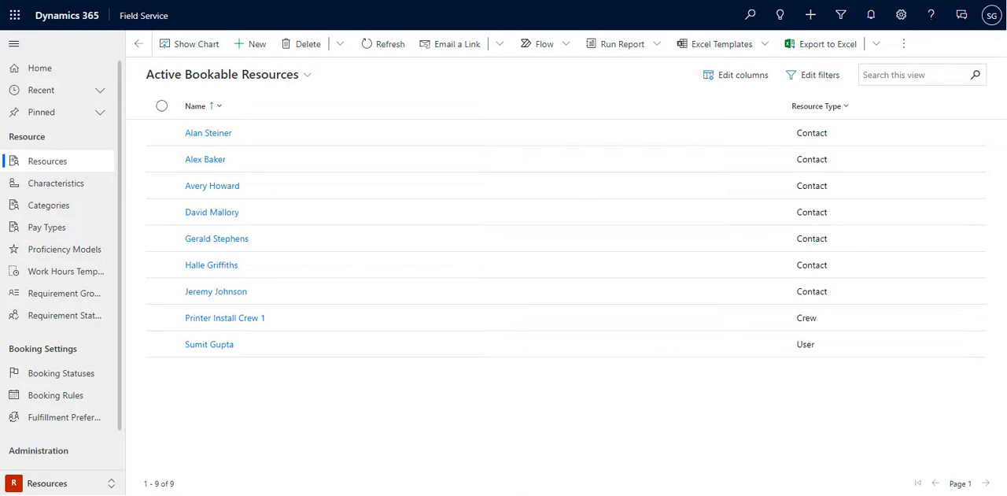
Open the custom Proficiency rating model from Proficiency Models and view its related rating values
{"action": "left_click", "coordinate": [53, 249]}
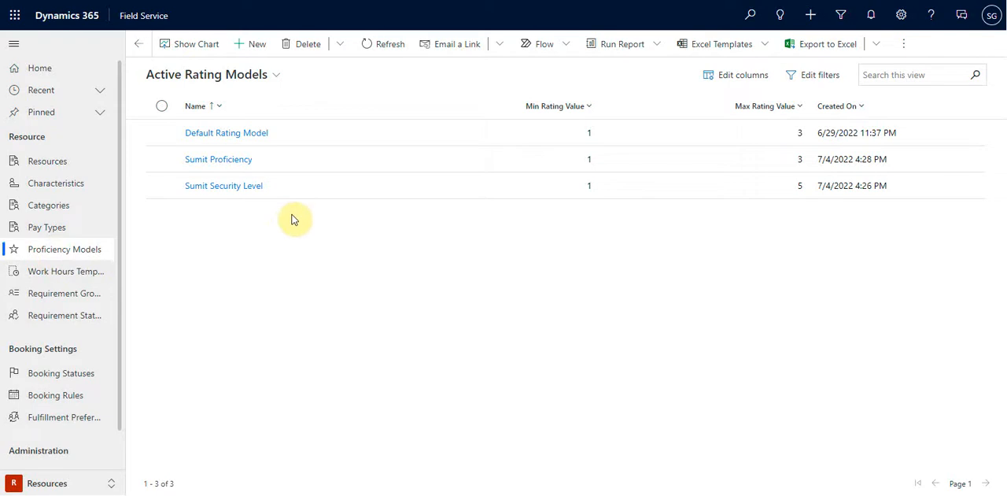
{"action": "left_click", "coordinate": [225, 165]}
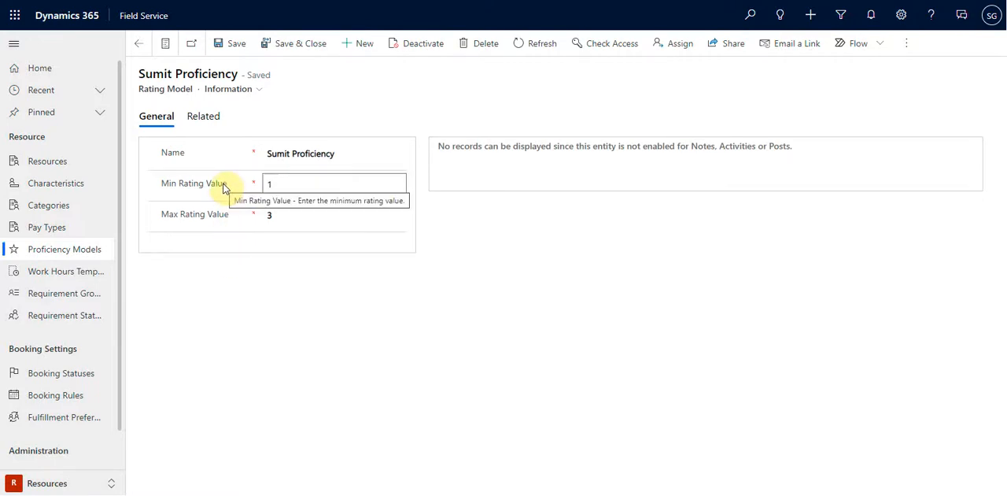
{"action": "left_click", "coordinate": [197, 116]}
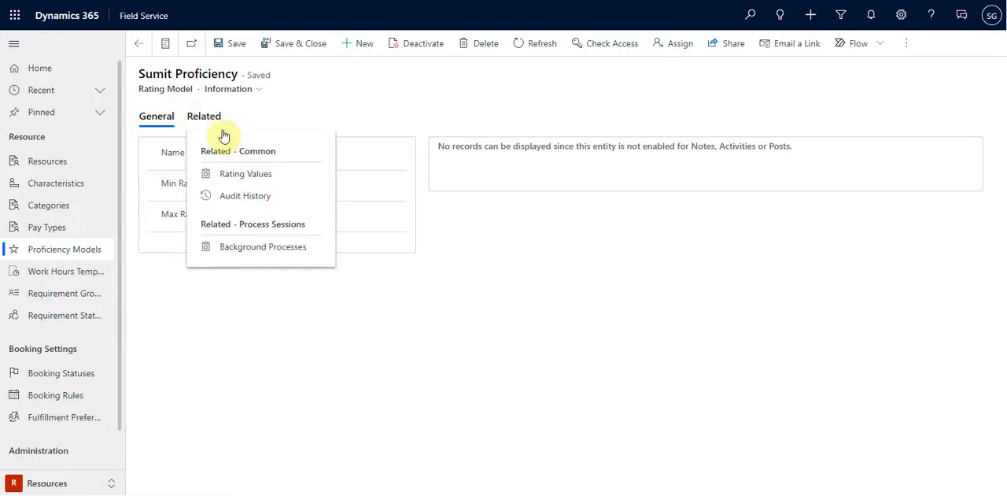
{"action": "left_click", "coordinate": [246, 174]}
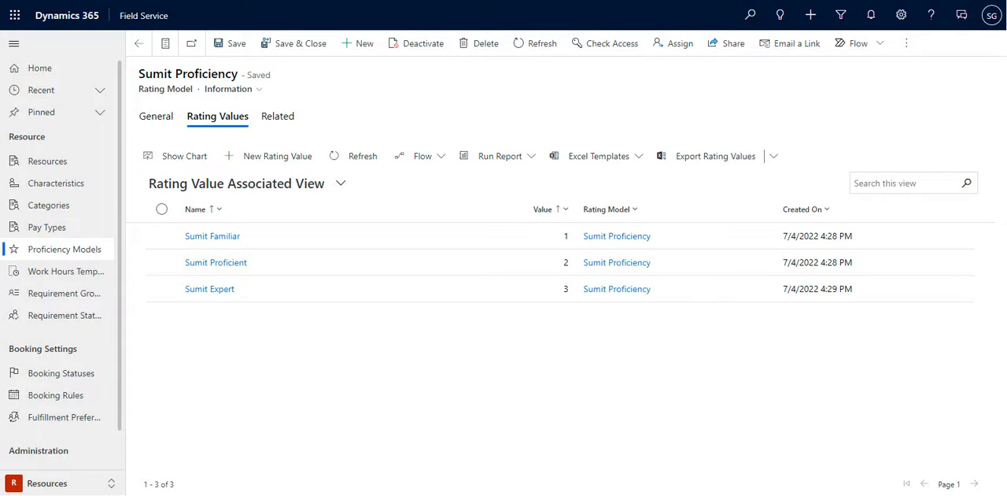
Return to Proficiency Models, open the Security Level rating model and view its related rating values
{"action": "left_click", "coordinate": [84, 251]}
{"action": "left_click", "coordinate": [231, 191]}
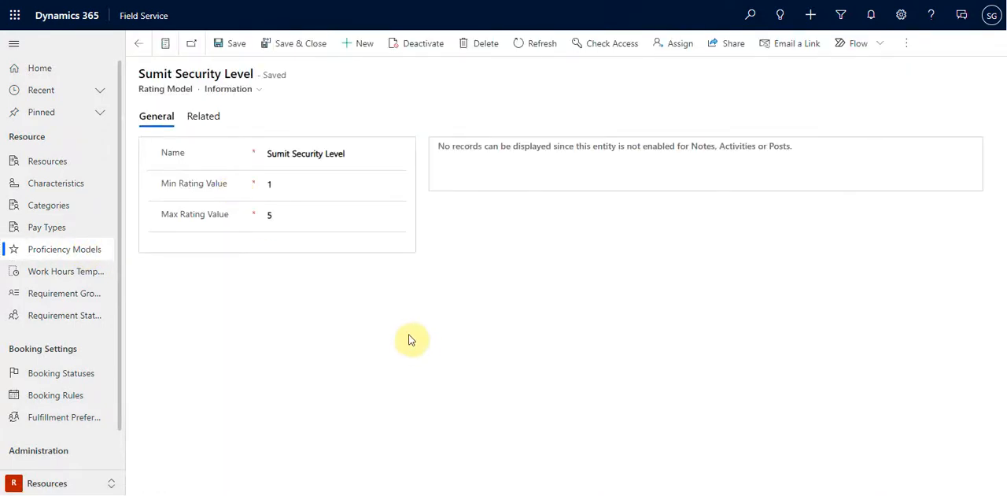
{"action": "left_click", "coordinate": [215, 122]}
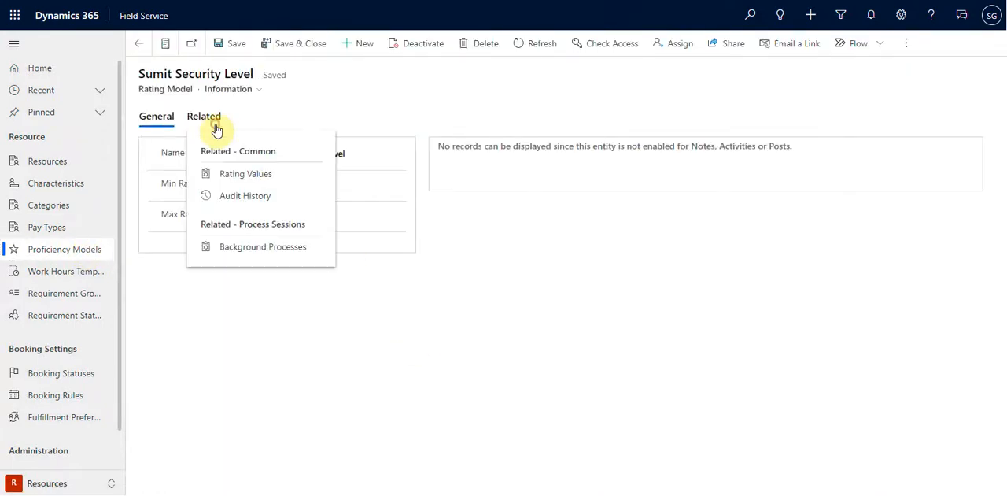
{"action": "left_click", "coordinate": [246, 174]}
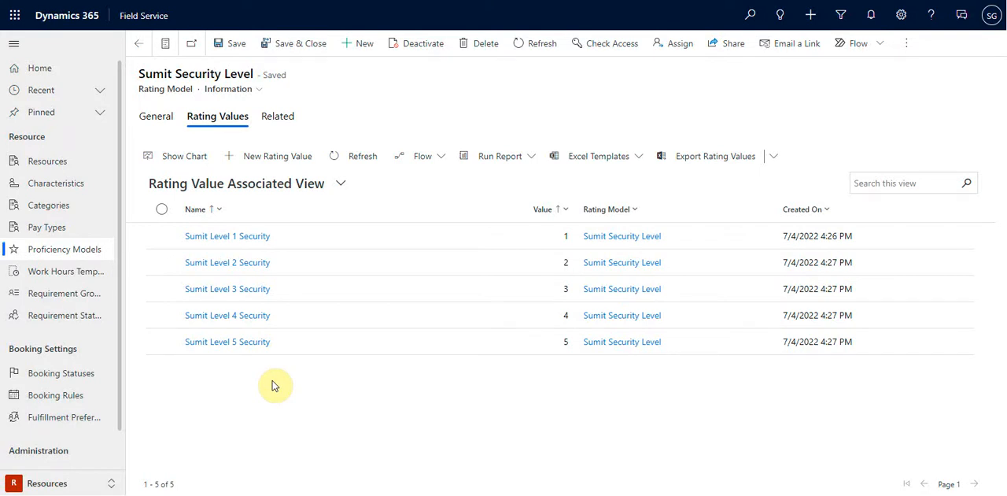
Return to the rating model's general details, switch to Resource Scheduling and review the CISM certification under Skills with its related record types
{"action": "left_click", "coordinate": [167, 119]}
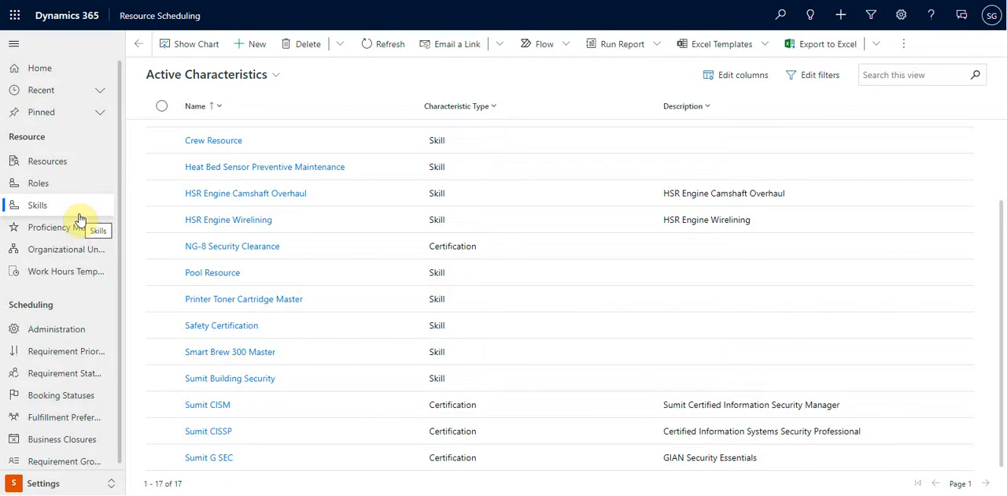
{"action": "double_click", "coordinate": [483, 407]}
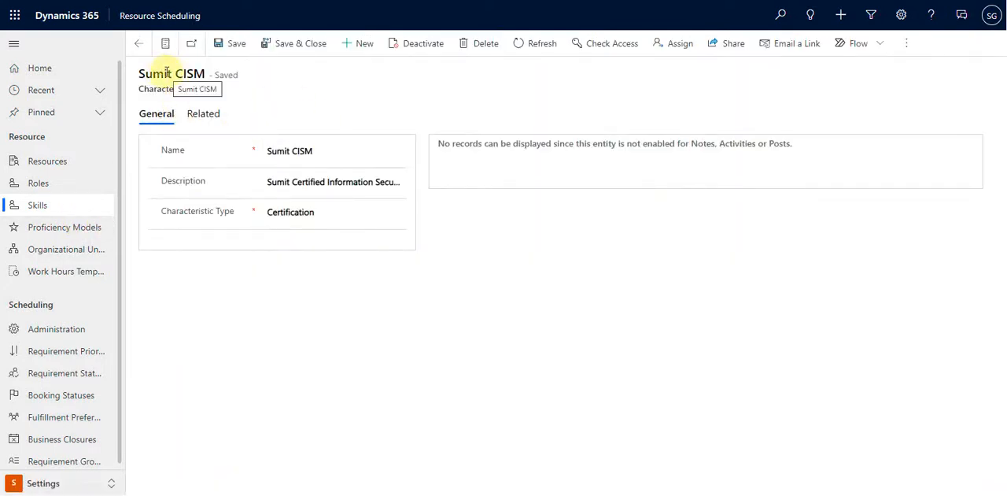
{"action": "left_click_drag", "start_coordinate": [207, 72], "coordinate": [180, 73]}
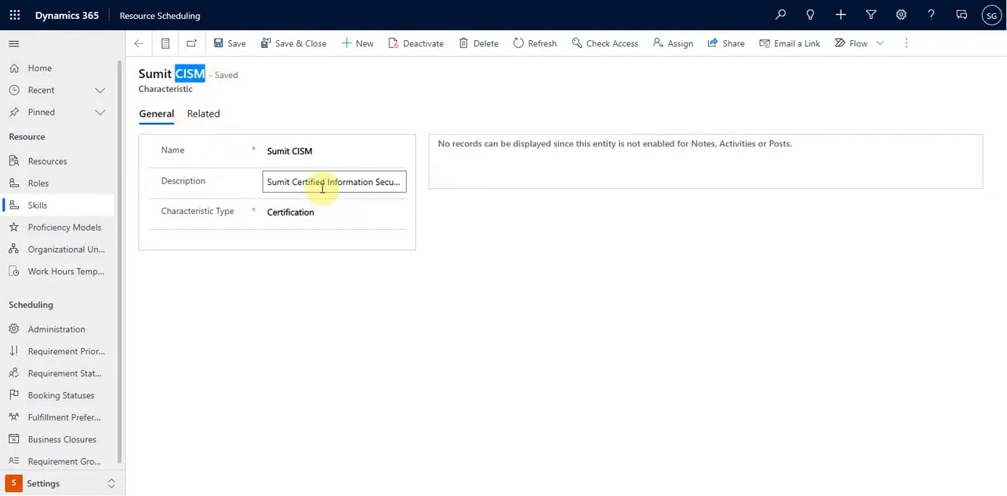
{"action": "left_click", "coordinate": [204, 116]}
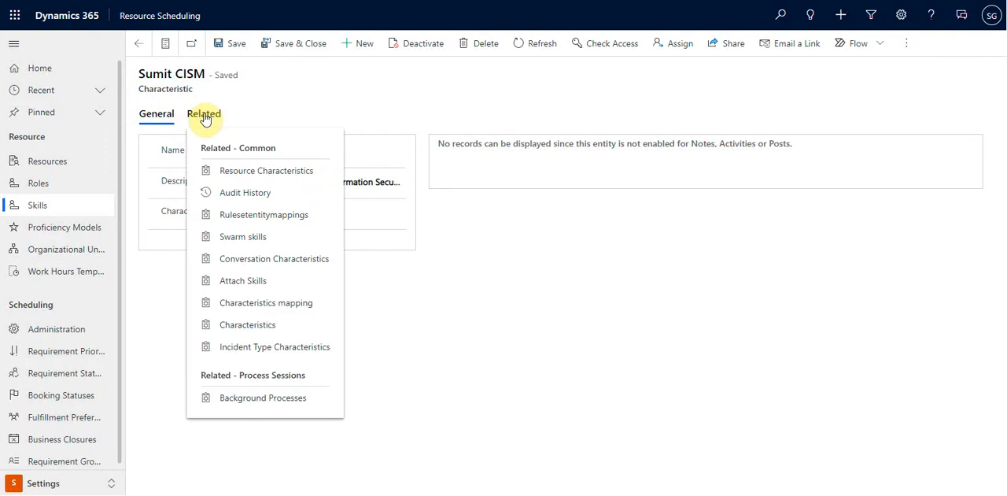
{"action": "left_click", "coordinate": [533, 275]}
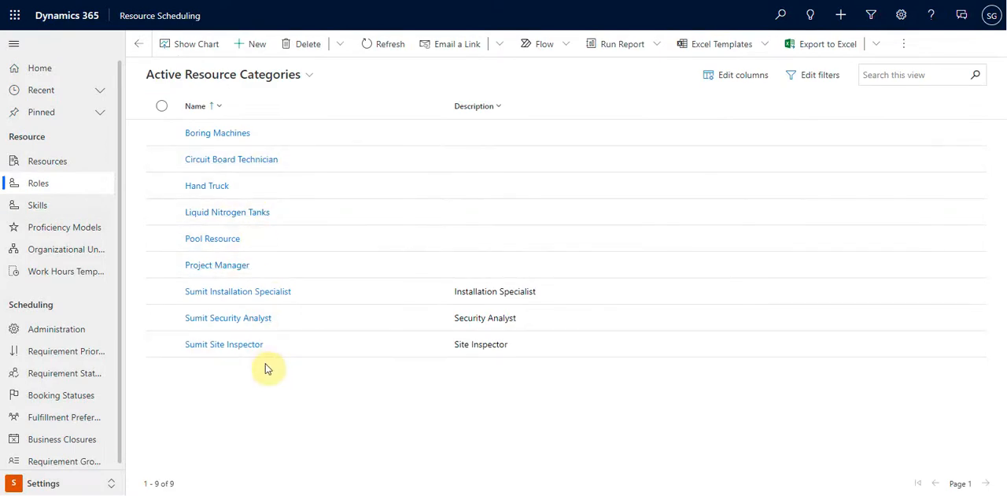
Open the Installation Specialist role, view its resource category associations and go to the active Organizational Units
{"action": "left_click", "coordinate": [411, 299]}
{"action": "left_click", "coordinate": [410, 299]}
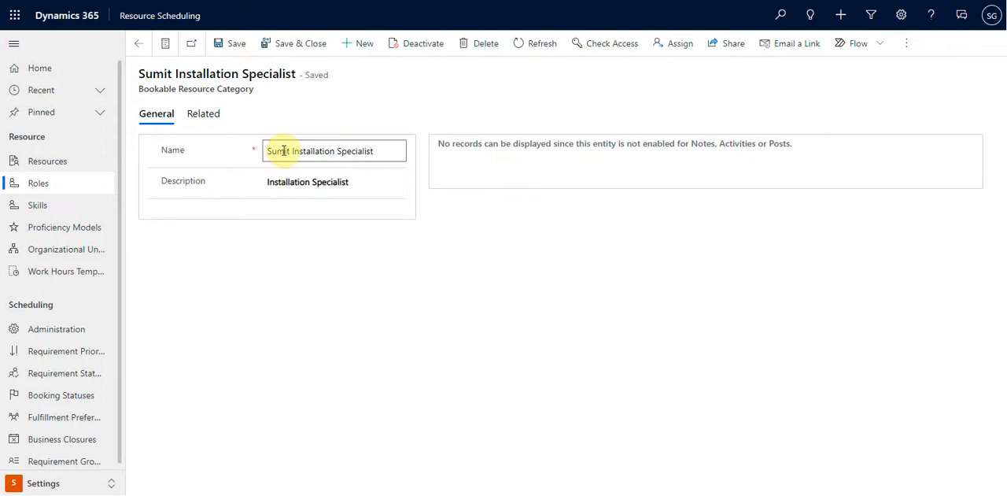
{"action": "left_click", "coordinate": [142, 44]}
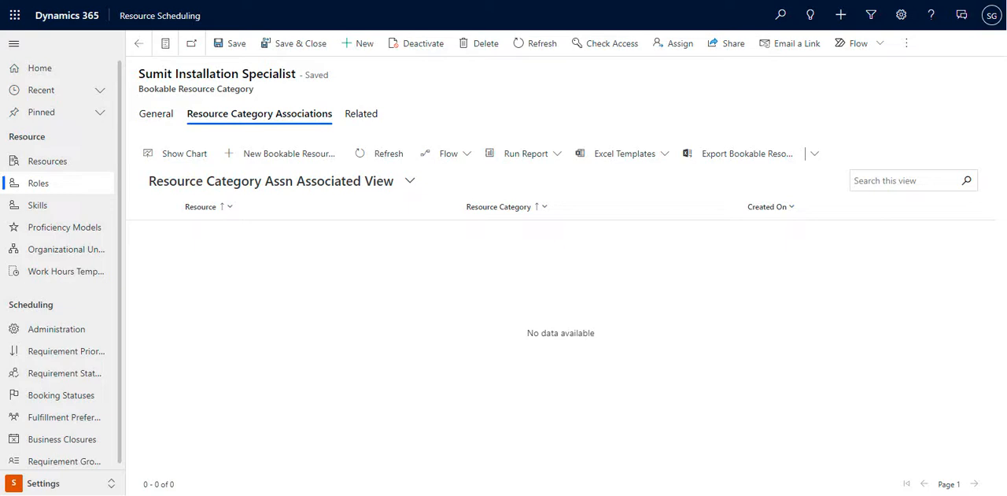
{"action": "left_click", "coordinate": [63, 255]}
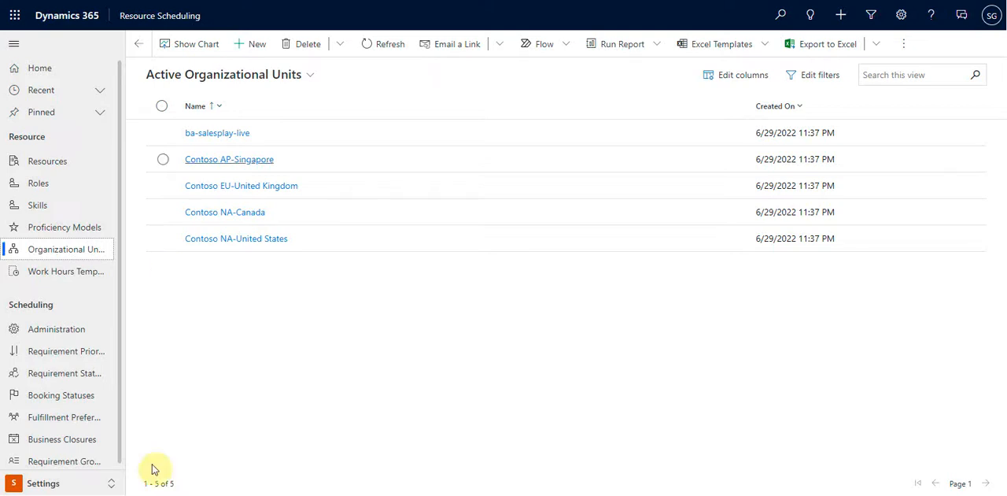
Open the user's own bookable resource and set its Field Service hourly rate to $60.00 and warehouse to Main
{"action": "left_click", "coordinate": [49, 164]}
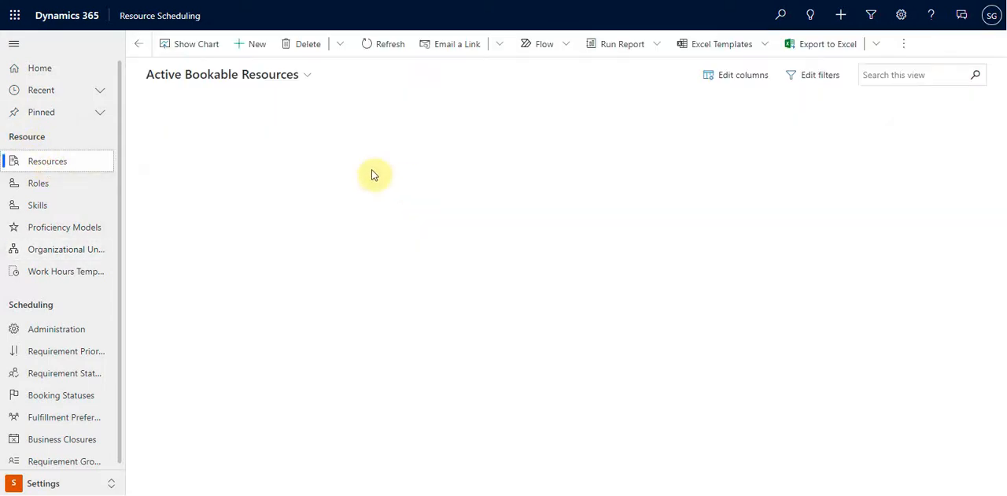
{"action": "left_click", "coordinate": [211, 346]}
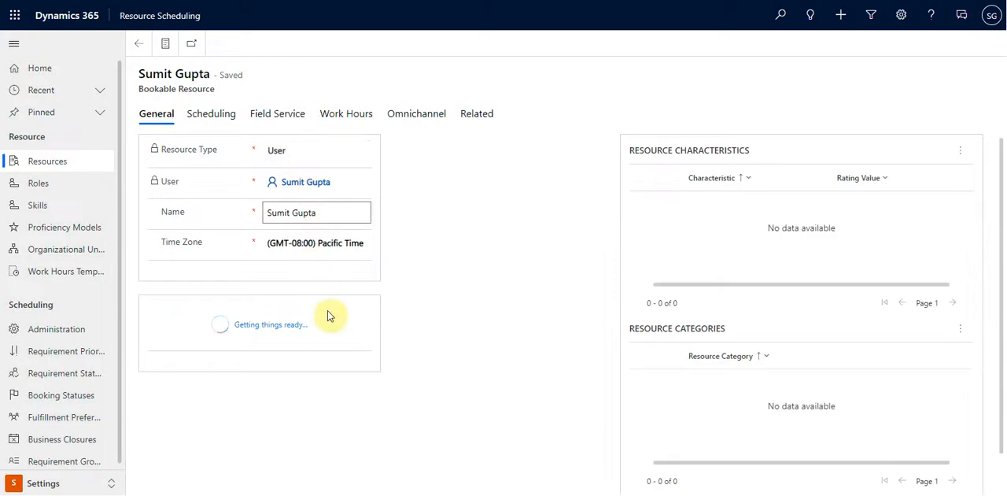
{"action": "left_click", "coordinate": [262, 112]}
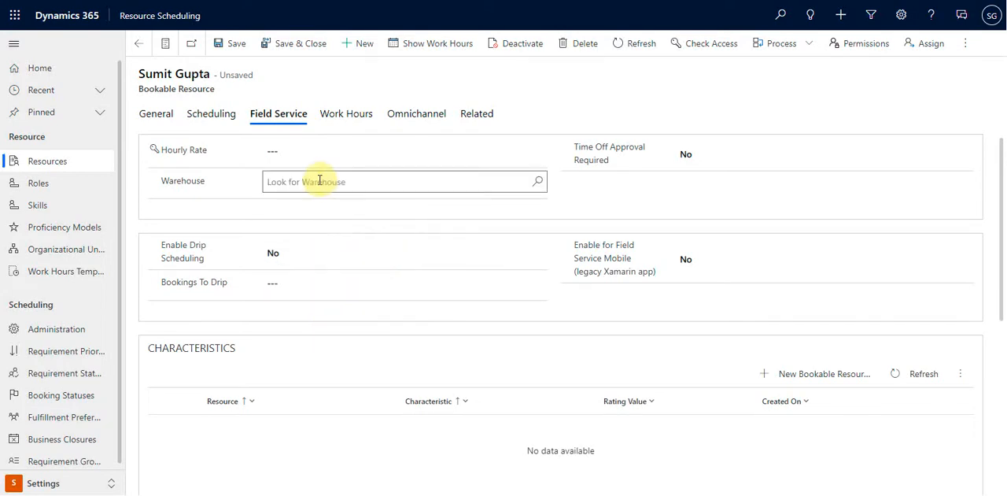
{"action": "left_click", "coordinate": [348, 151]}
{"action": "type", "text": "60"}
{"action": "left_click", "coordinate": [347, 182]}
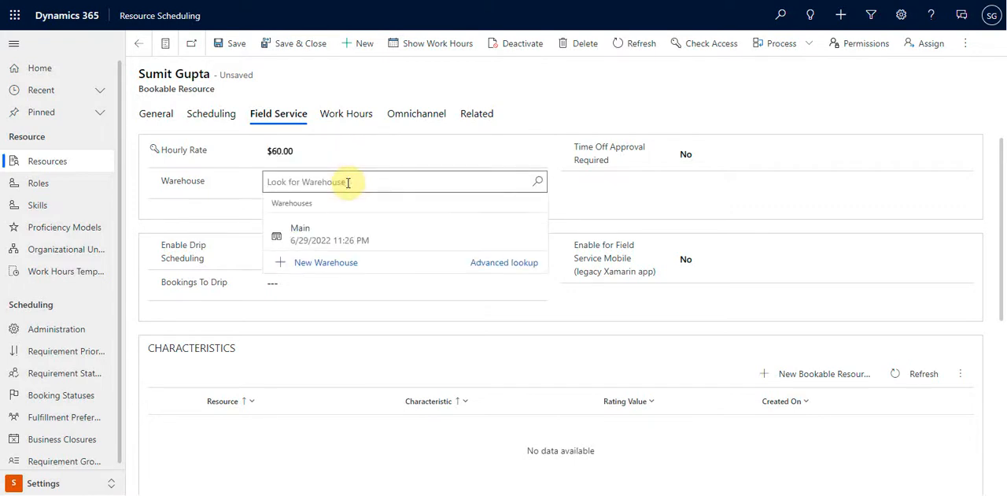
{"action": "left_click", "coordinate": [356, 230]}
{"action": "left_click", "coordinate": [319, 252]}
{"action": "left_click", "coordinate": [317, 257]}
{"action": "left_click", "coordinate": [291, 288]}
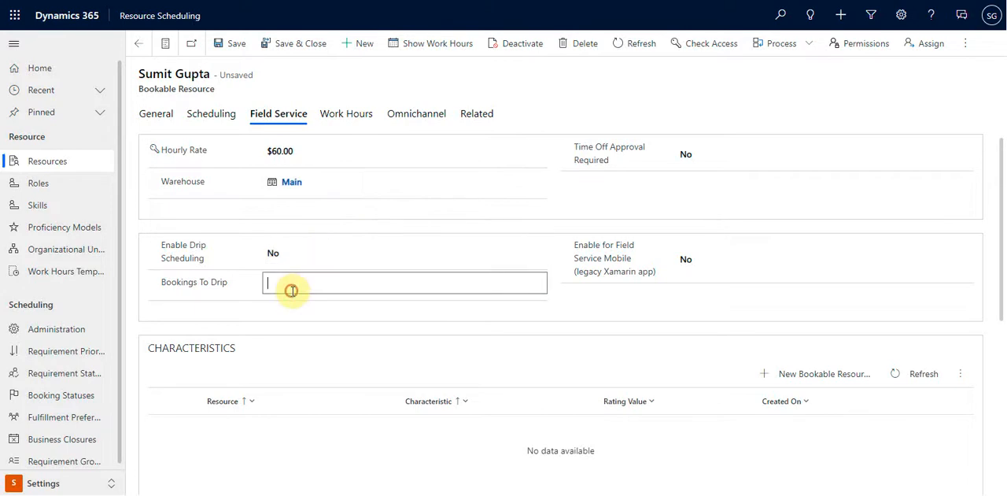
Set the resource's scheduling Start Location and End Location to Organizational Unit Address
{"action": "left_click", "coordinate": [210, 116]}
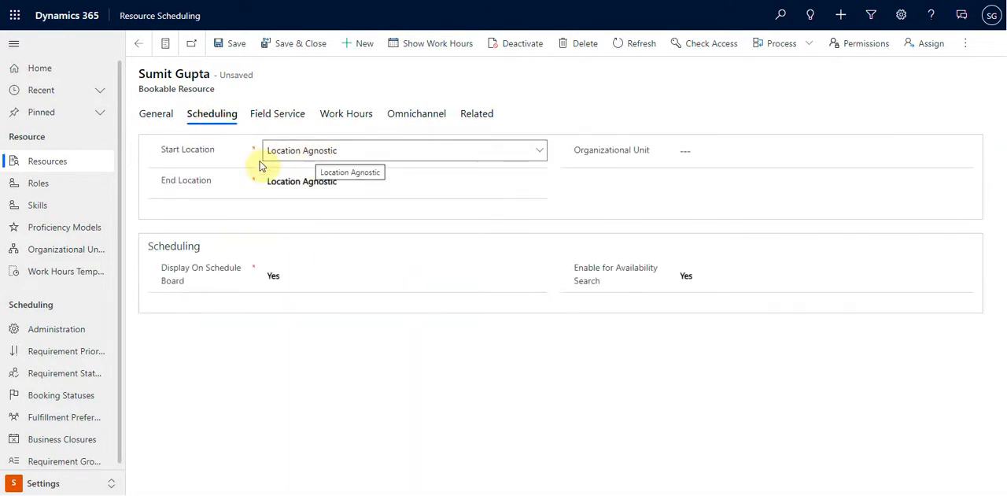
{"action": "left_click", "coordinate": [297, 154]}
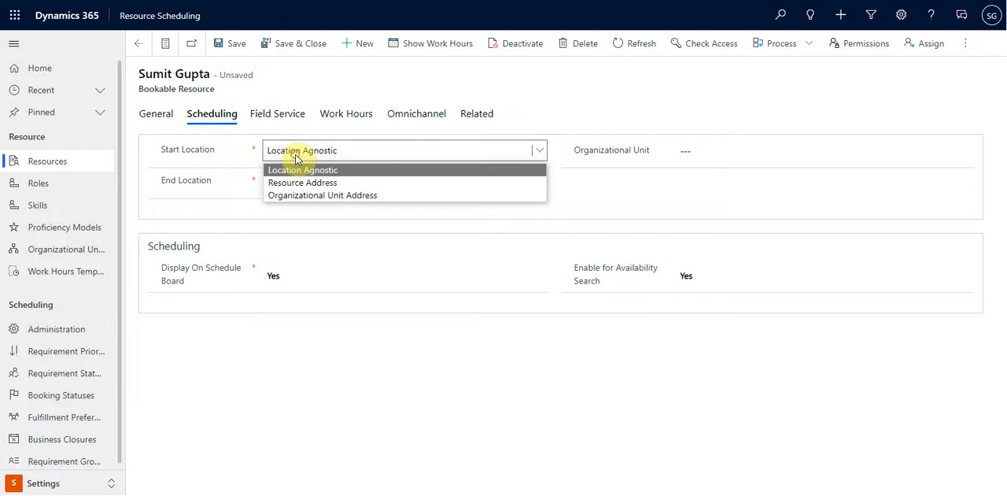
{"action": "left_click", "coordinate": [301, 195]}
{"action": "left_click", "coordinate": [312, 191]}
{"action": "left_click", "coordinate": [321, 225]}
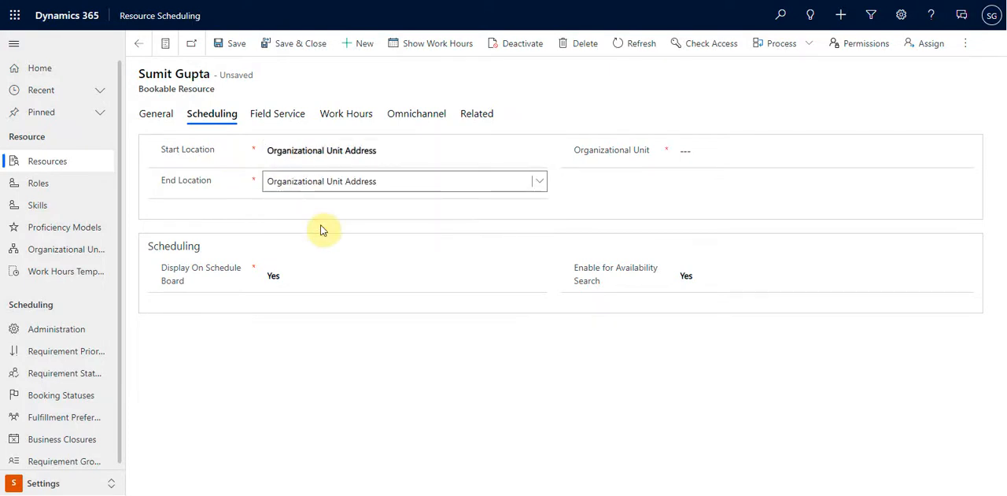
Assign the organizational unit ba-salesplay-live to the bookable resource and save the record
{"action": "left_click", "coordinate": [758, 148]}
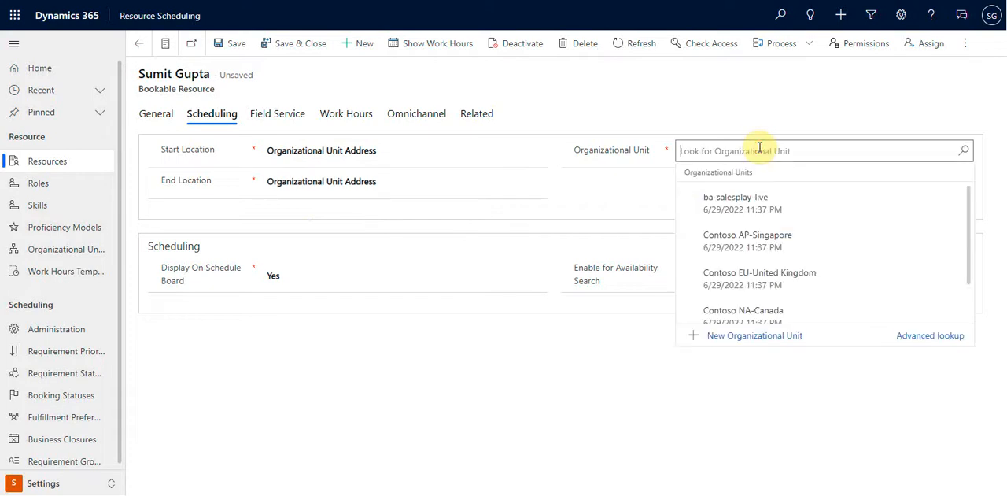
{"action": "scroll", "coordinate": [764, 211], "scroll_direction": "down", "scroll_amount": 1}
{"action": "scroll", "coordinate": [762, 212], "scroll_direction": "up", "scroll_amount": 1}
{"action": "left_click", "coordinate": [758, 211]}
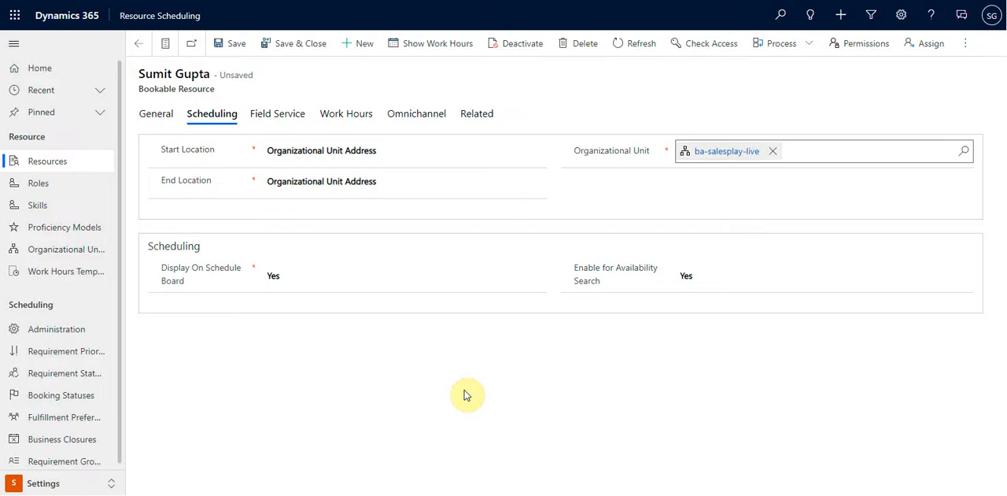
{"action": "key", "text": "ctrl+s"}
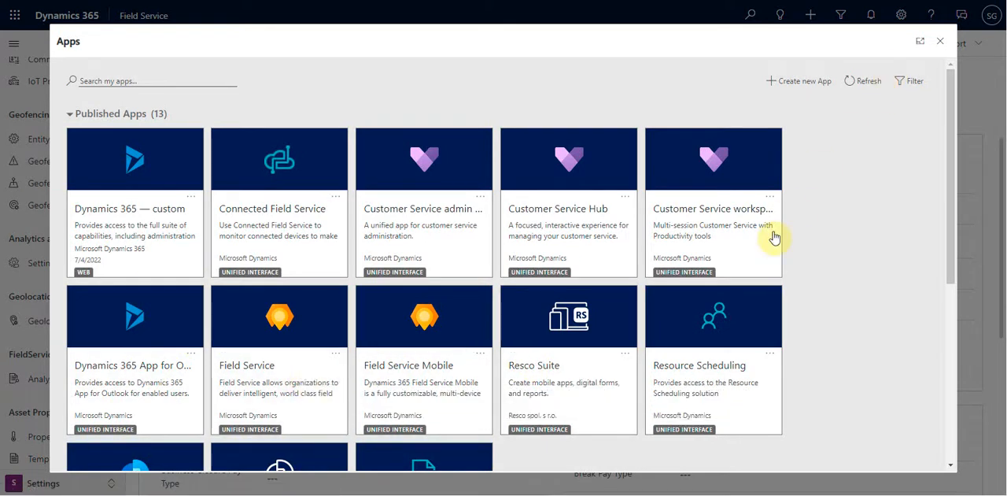
Close the Apps list in Field Service, look through the Settings area's entries and switch to the Service area
{"action": "left_click", "coordinate": [940, 41]}
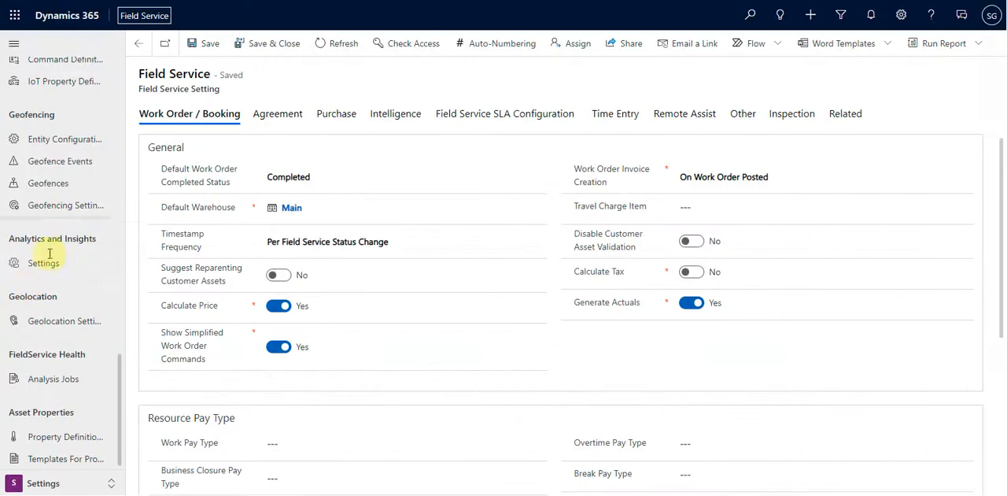
{"action": "scroll", "coordinate": [71, 275], "scroll_direction": "up", "scroll_amount": 8}
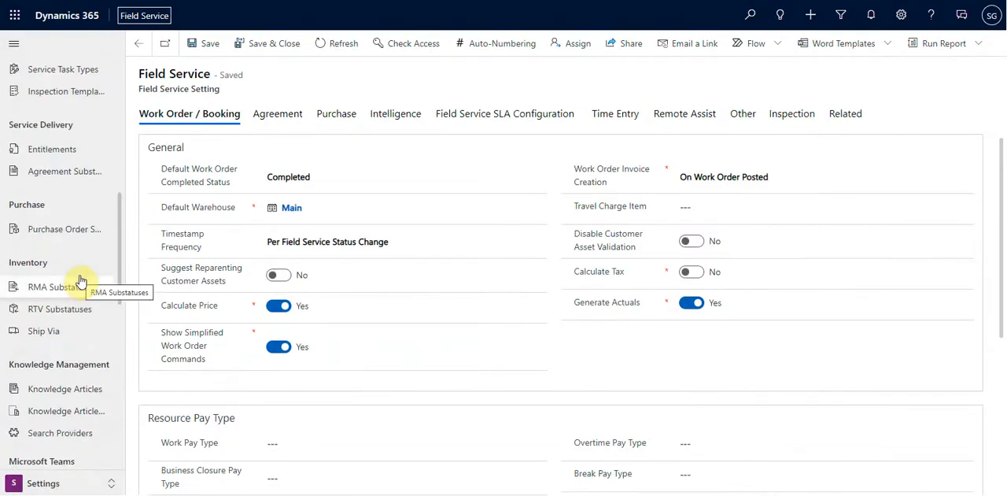
{"action": "scroll", "coordinate": [74, 276], "scroll_direction": "up", "scroll_amount": 3}
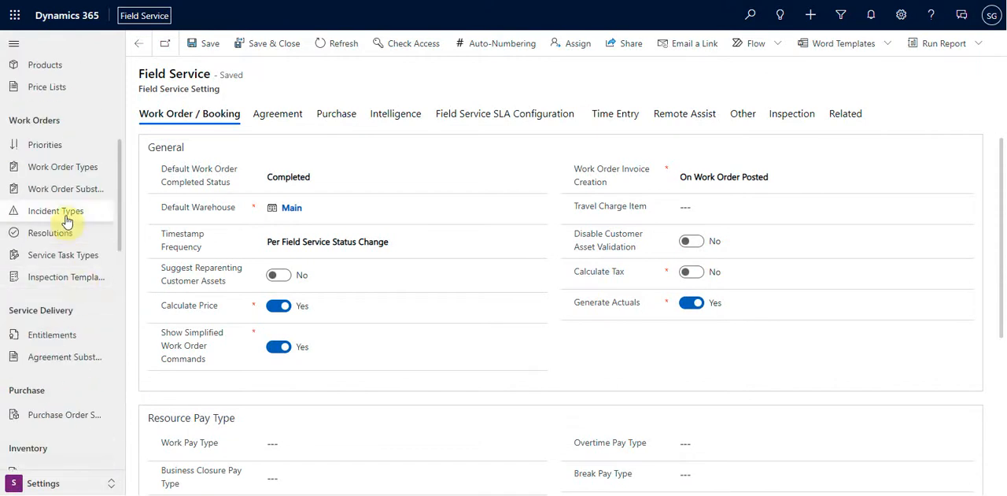
{"action": "scroll", "coordinate": [67, 225], "scroll_direction": "up", "scroll_amount": 4}
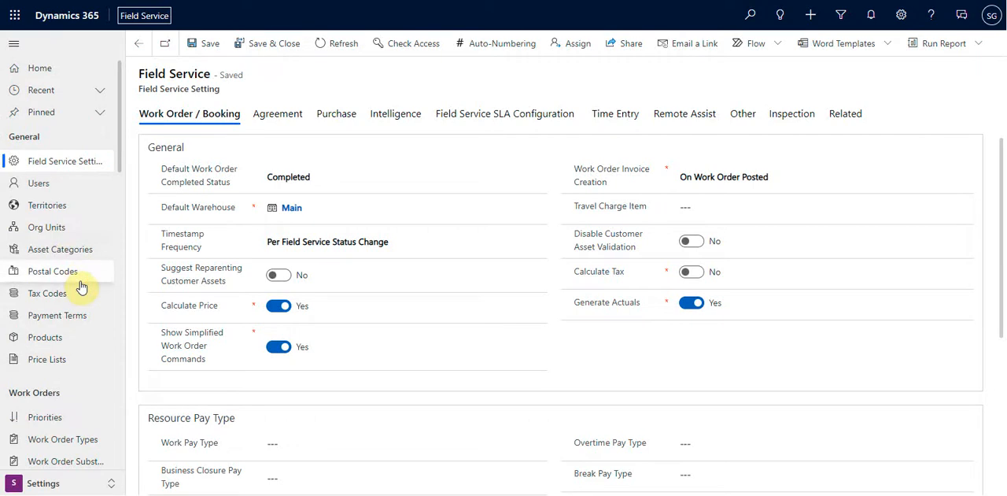
{"action": "scroll", "coordinate": [82, 287], "scroll_direction": "down", "scroll_amount": 1}
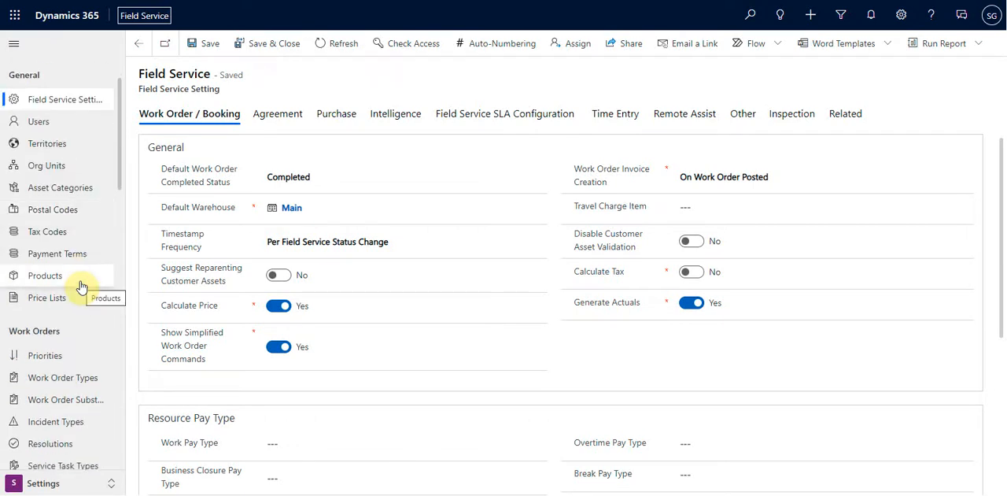
{"action": "left_click", "coordinate": [72, 481]}
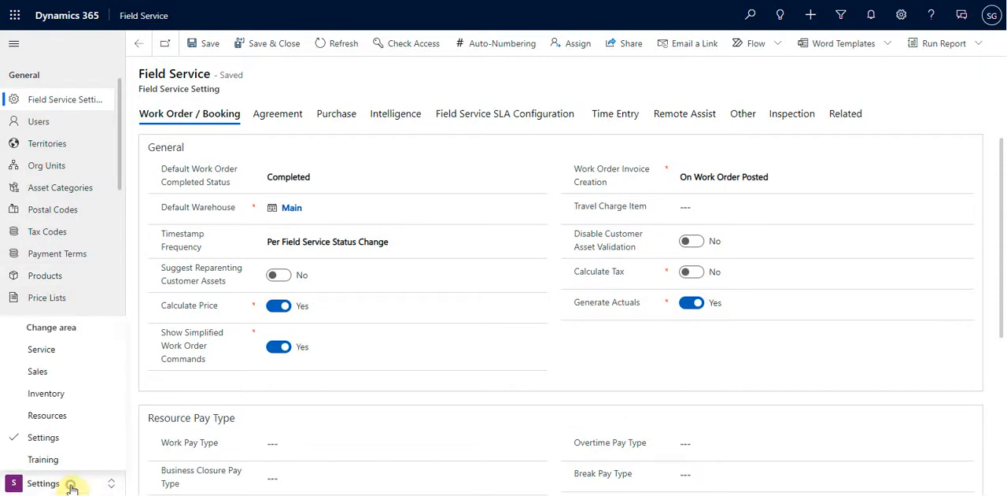
{"action": "left_click", "coordinate": [54, 355]}
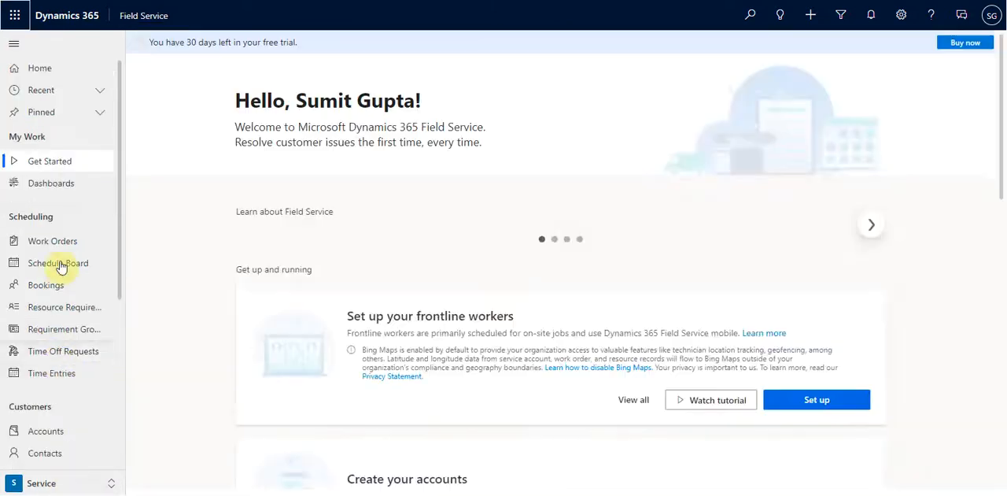
{"action": "scroll", "coordinate": [67, 355], "scroll_direction": "down", "scroll_amount": 2}
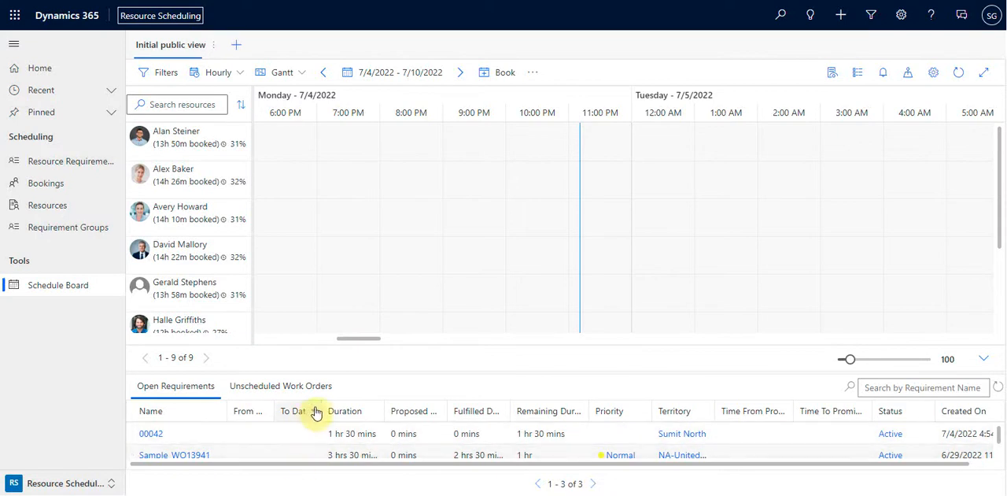
Enlarge the requirements pane on the Resource Scheduling schedule board, view the resource filters' characteristic options and close the filters
{"action": "left_click_drag", "start_coordinate": [360, 371], "coordinate": [383, 273]}
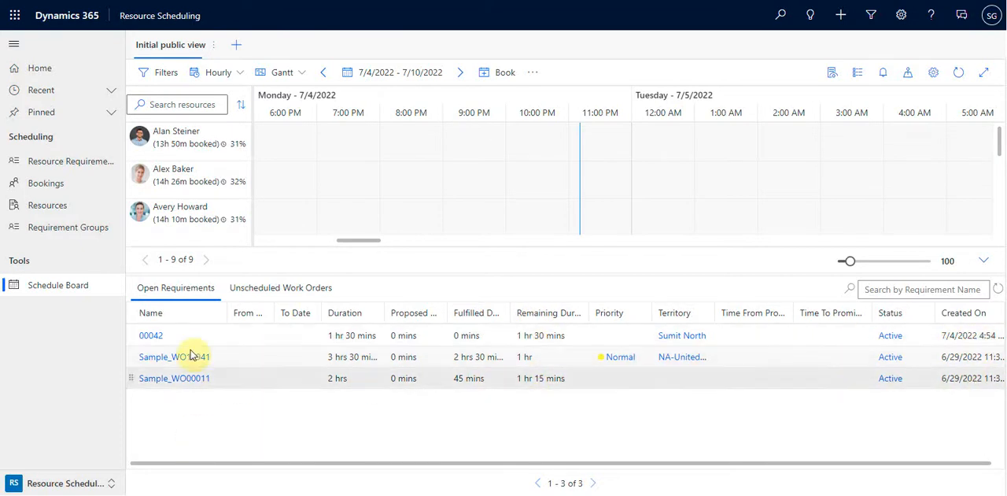
{"action": "left_click", "coordinate": [162, 76]}
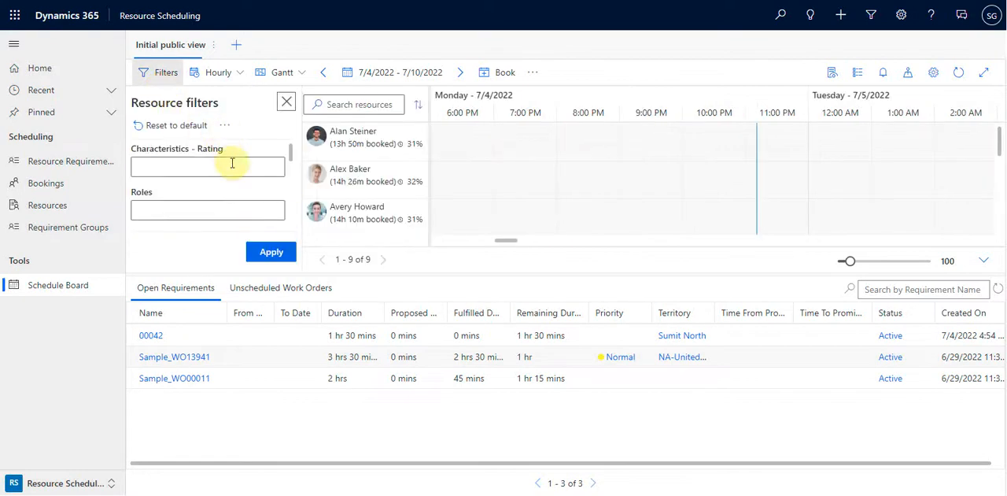
{"action": "left_click", "coordinate": [271, 162]}
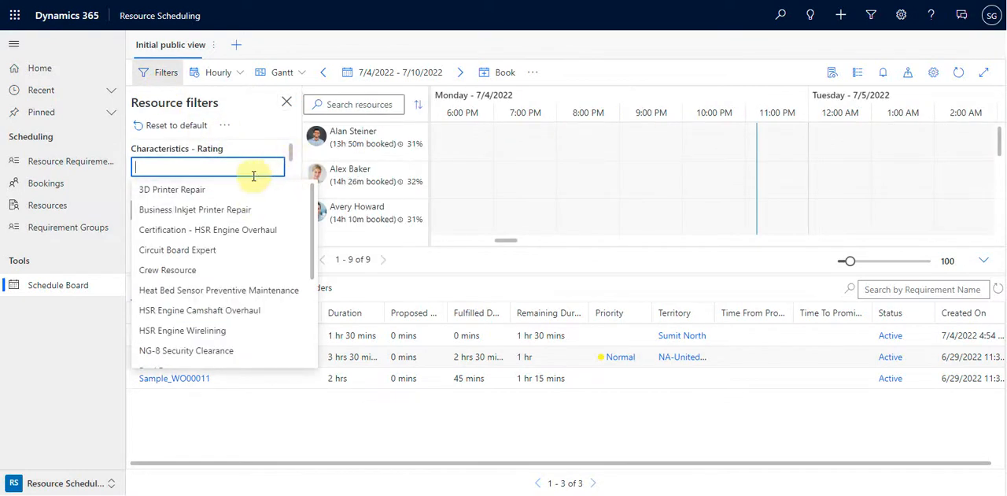
{"action": "left_click", "coordinate": [434, 42]}
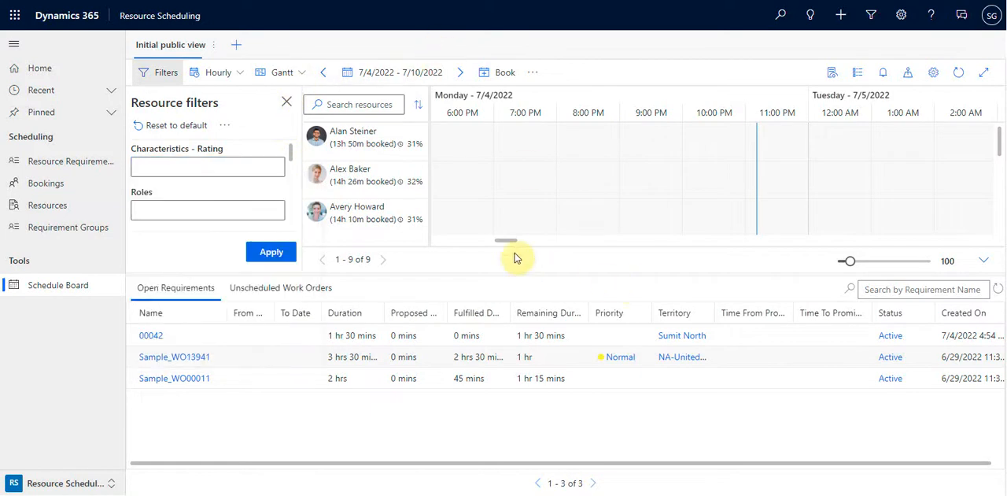
{"action": "left_click", "coordinate": [508, 214]}
{"action": "left_click", "coordinate": [528, 47]}
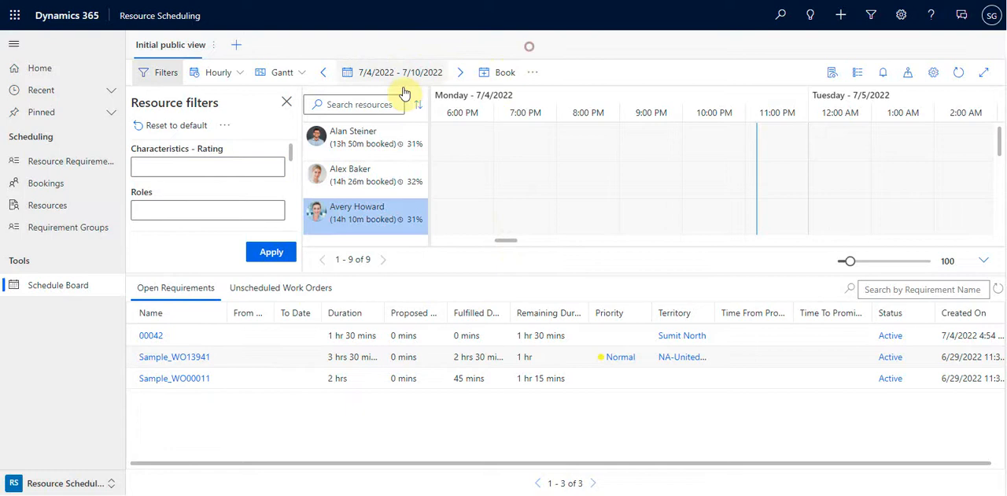
{"action": "left_click", "coordinate": [285, 103]}
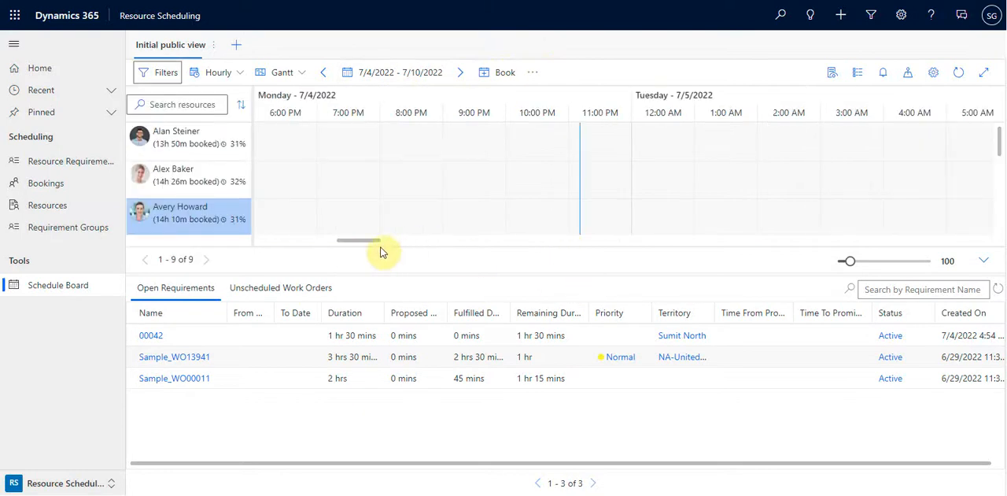
Book the Sample_WO13941 requirement to the fourth resource on the schedule board for Monday 7/4/2022 at 7:00 PM
{"action": "scroll", "coordinate": [412, 188], "scroll_direction": "down", "scroll_amount": 1}
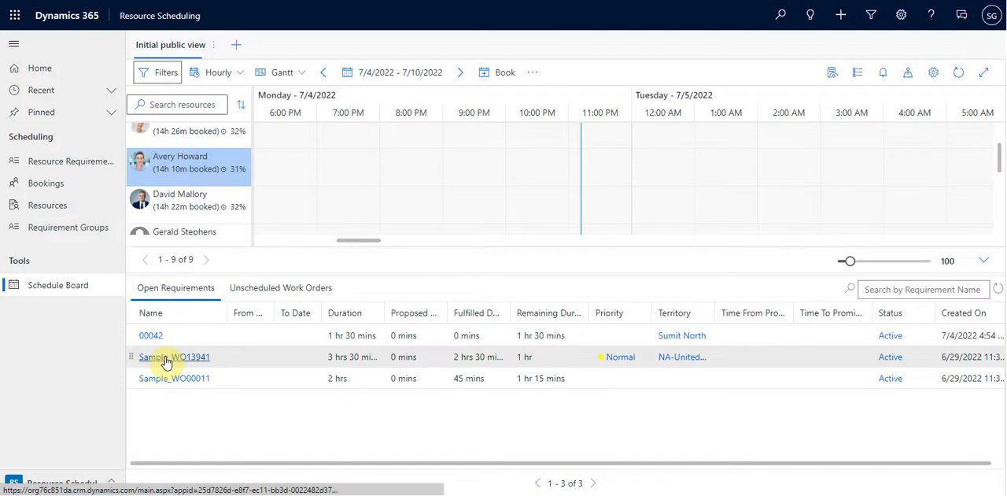
{"action": "left_click_drag", "start_coordinate": [174, 358], "coordinate": [321, 210]}
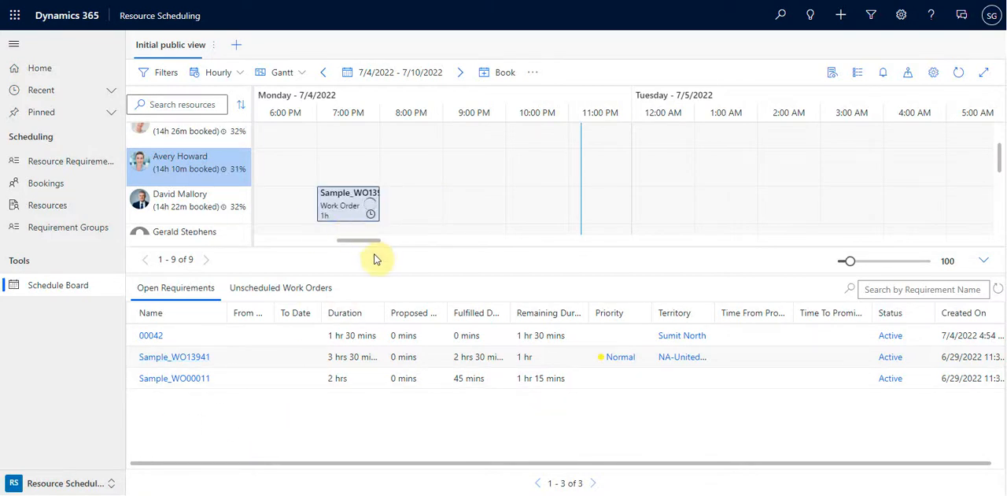
Enlarge the schedule board's resource pane and display the map zoomed out over the Los Angeles area
{"action": "left_click_drag", "start_coordinate": [436, 274], "coordinate": [428, 343]}
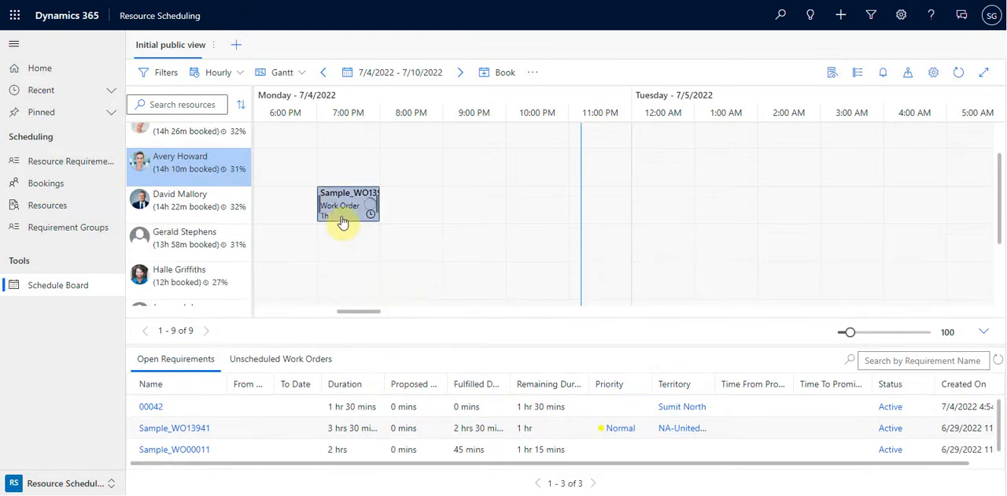
{"action": "mouse_move", "coordinate": [344, 222]}
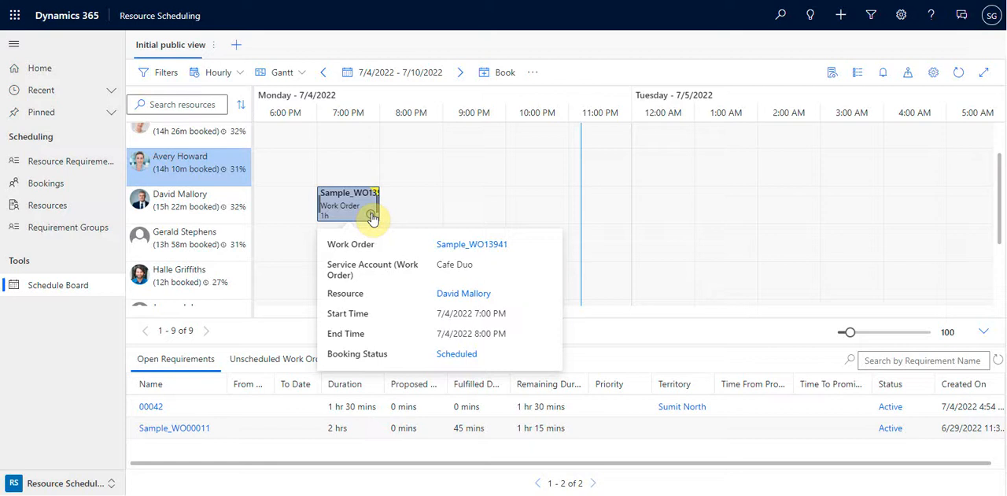
{"action": "left_click", "coordinate": [909, 72]}
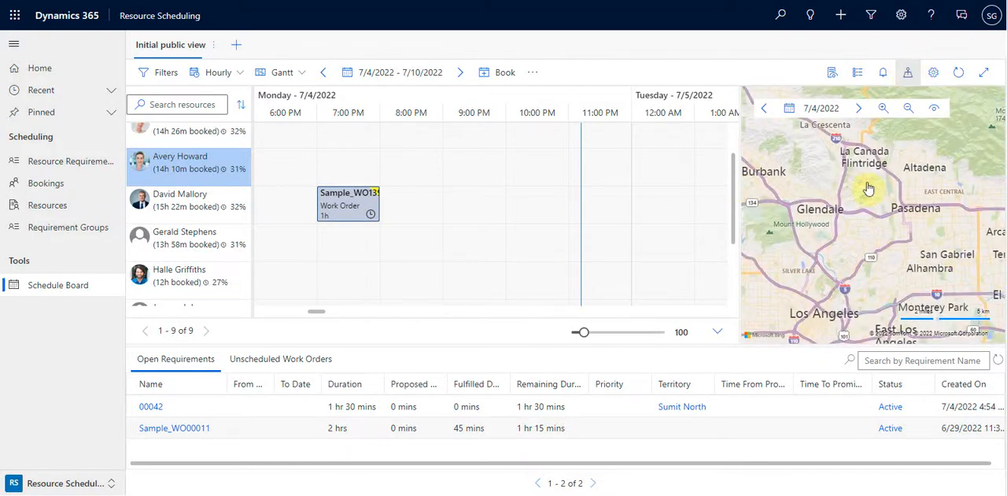
{"action": "scroll", "coordinate": [870, 226], "scroll_direction": "down", "scroll_amount": 3}
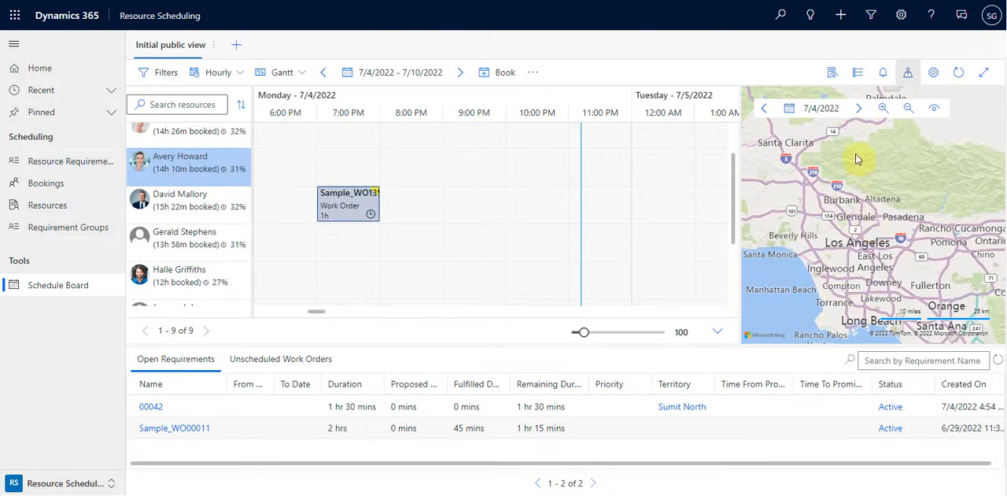
View the schedule board's resources in List layout and return the board to the Gantt layout
{"action": "left_click", "coordinate": [305, 74]}
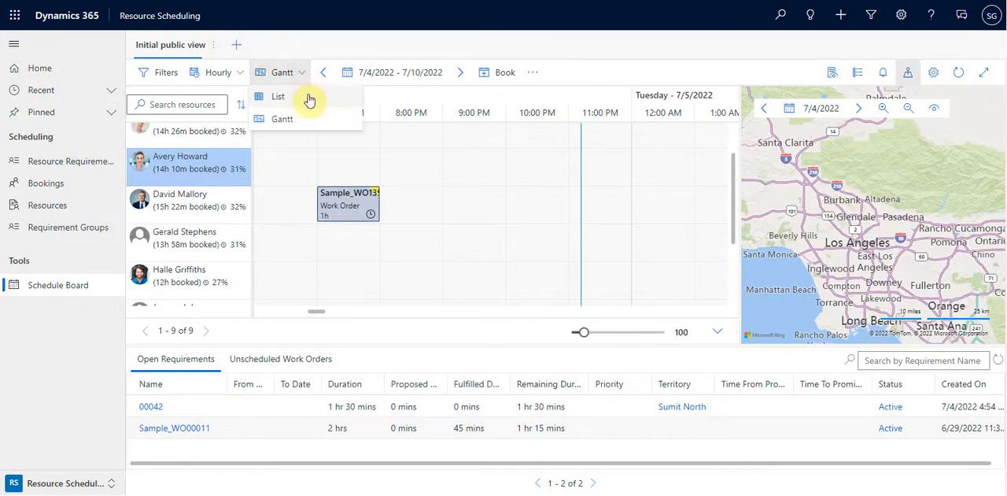
{"action": "left_click", "coordinate": [279, 96]}
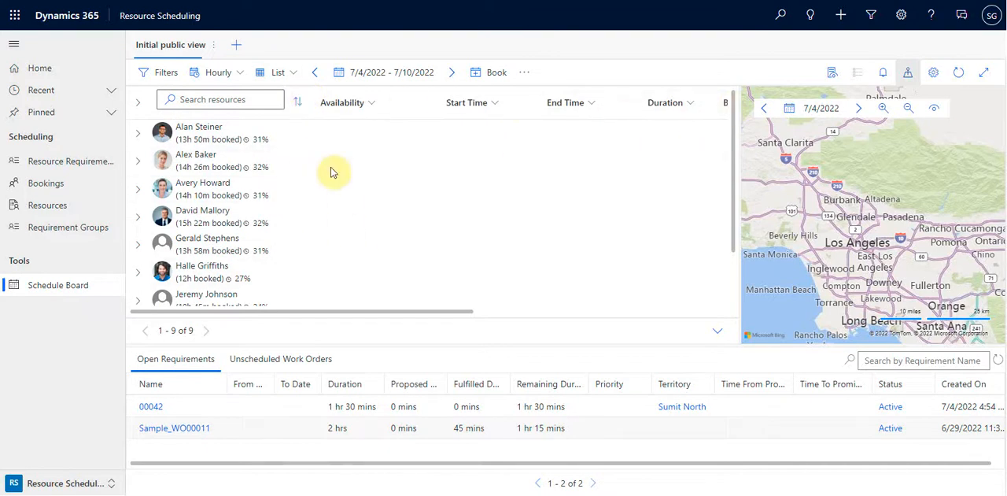
{"action": "left_click", "coordinate": [296, 79]}
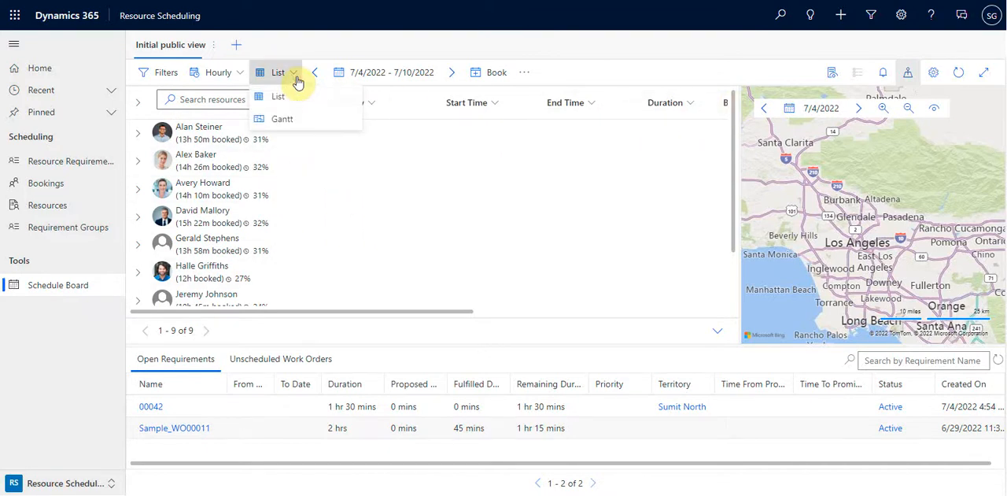
{"action": "left_click", "coordinate": [287, 129]}
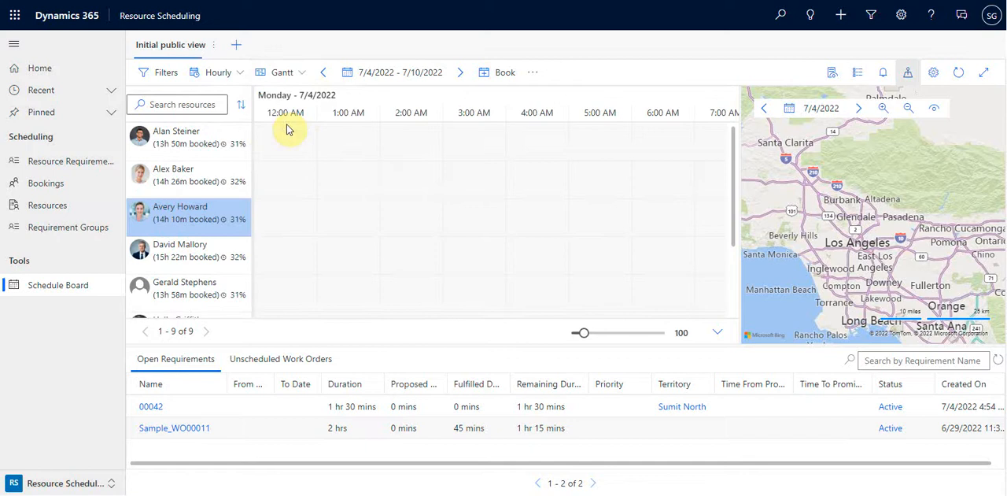
Look through the schedule board's Hourly, Daily, Weekly and Monthly options and its date picker without changing them, and hide the map
{"action": "left_click", "coordinate": [241, 73]}
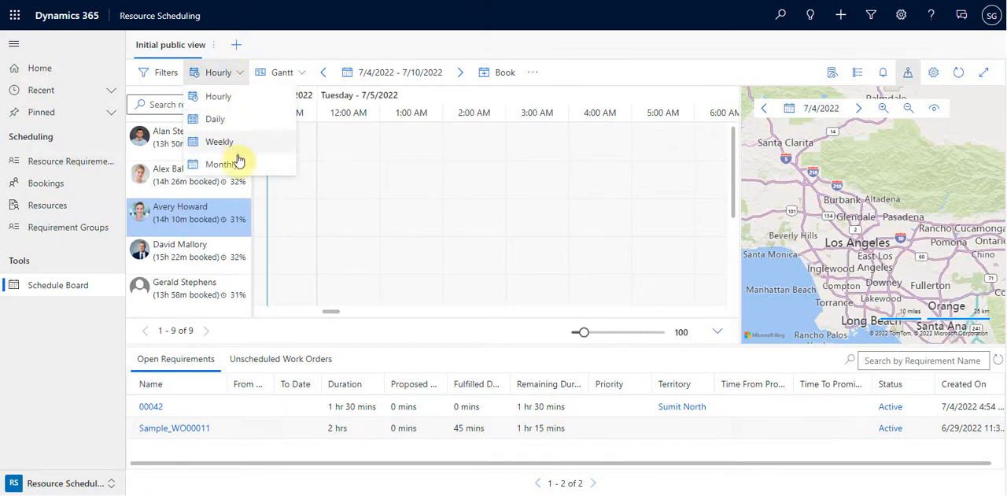
{"action": "left_click", "coordinate": [312, 58]}
{"action": "left_click", "coordinate": [384, 79]}
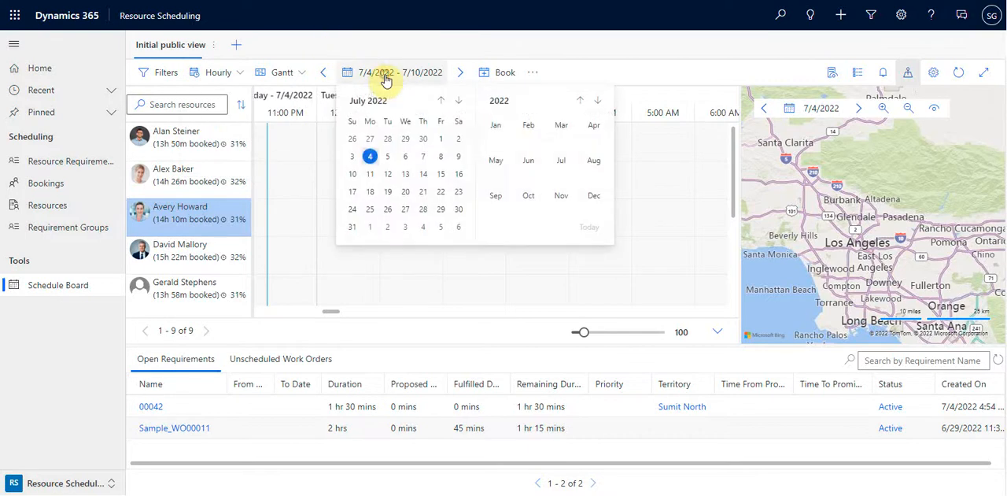
{"action": "left_click", "coordinate": [516, 38]}
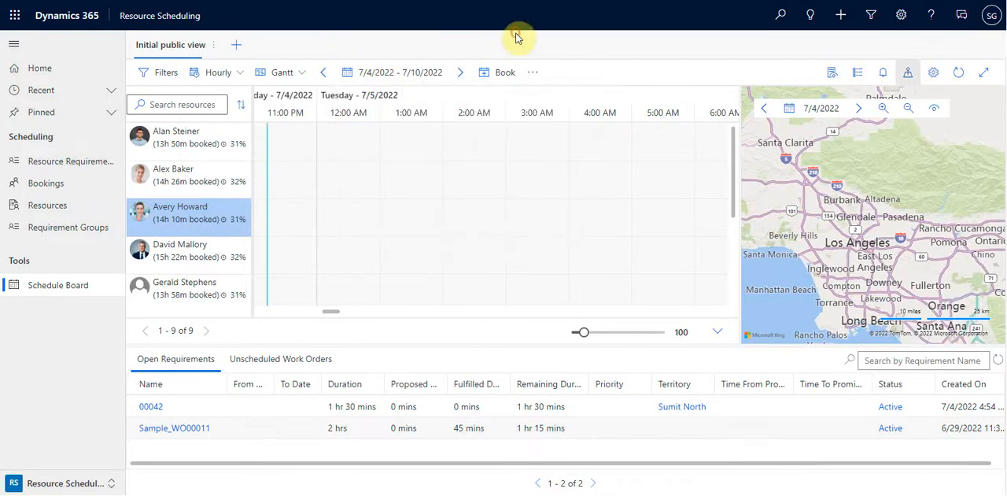
{"action": "left_click", "coordinate": [908, 76]}
View the fields of the Create Booking form for the selected resource and close it without booking
{"action": "left_click", "coordinate": [482, 76]}
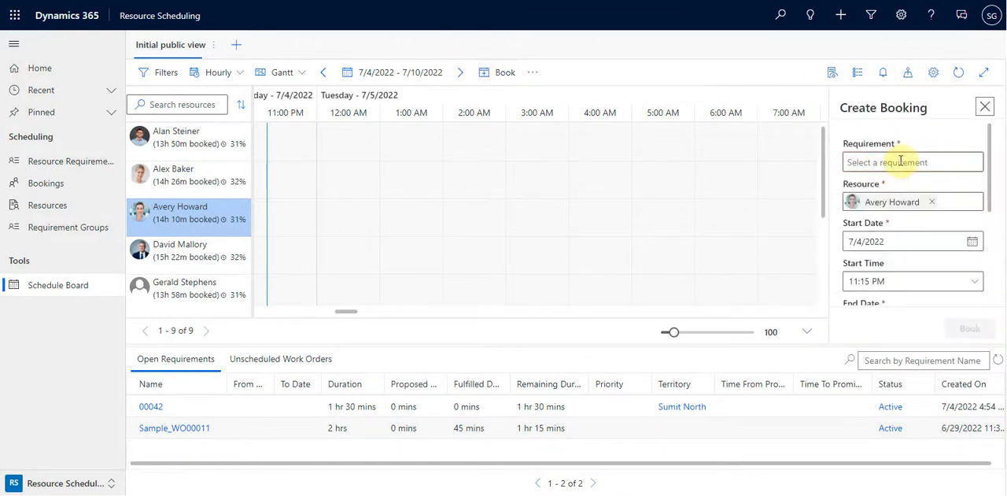
{"action": "left_click_drag", "start_coordinate": [990, 170], "coordinate": [983, 131]}
{"action": "left_click", "coordinate": [984, 107]}
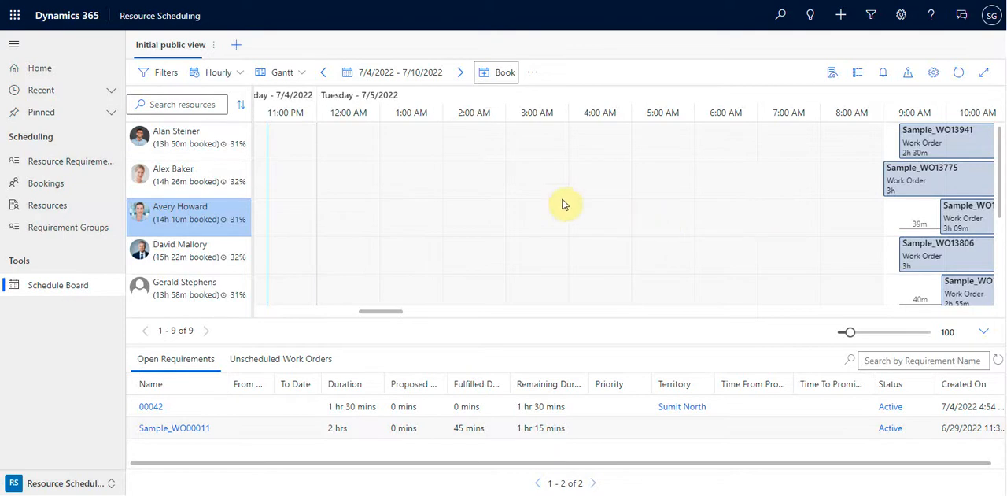
Add a new schedule board named Schedule Board #2, shared with Just Me, and open it
{"action": "left_click", "coordinate": [234, 48]}
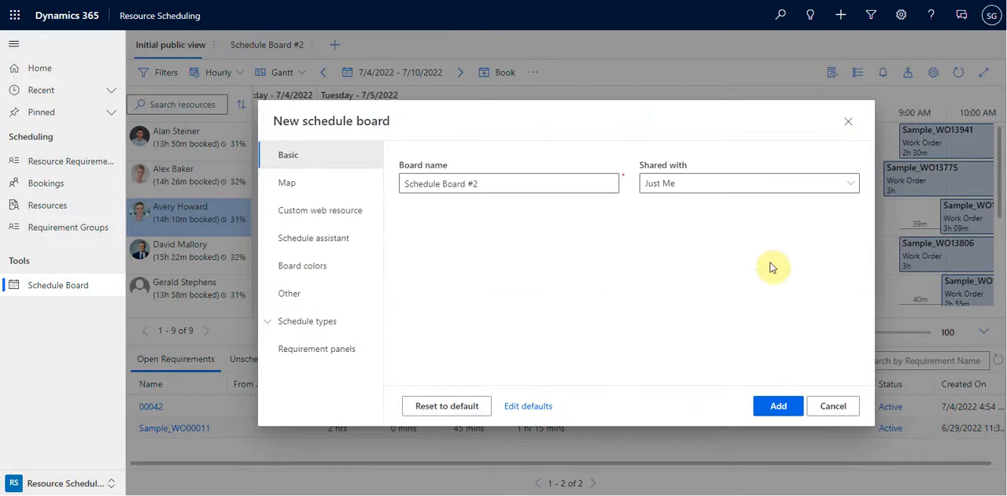
{"action": "left_click", "coordinate": [778, 405]}
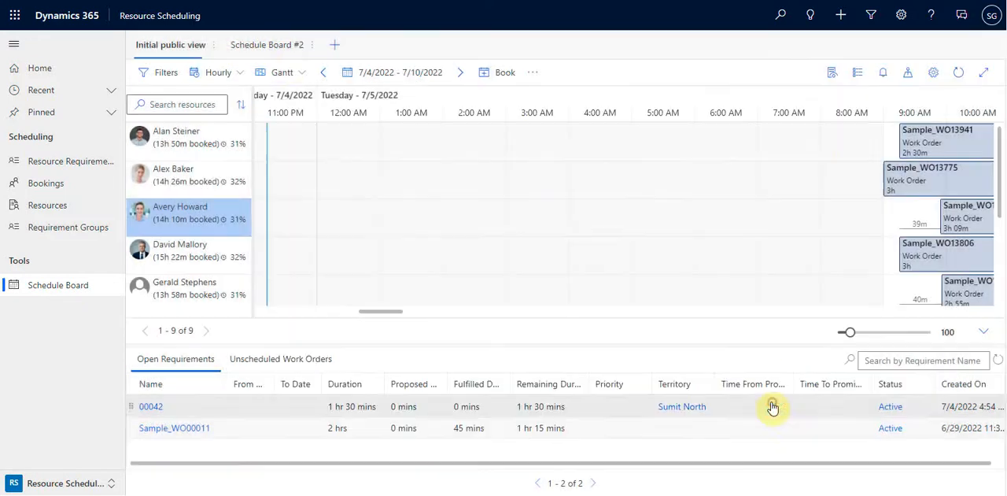
{"action": "left_click", "coordinate": [275, 51]}
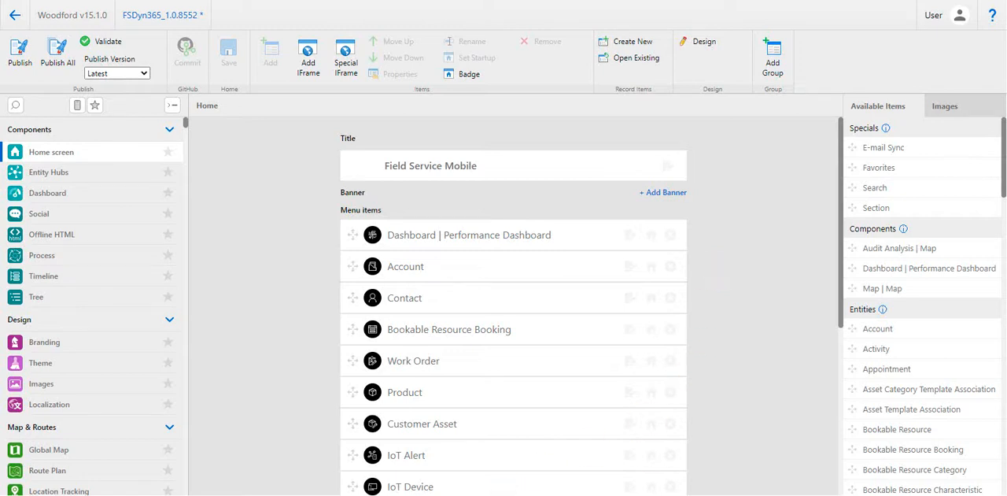
In the Field Service Mobile app, decline the welcome tour and view the Bookings, My Activities and Active Work Orders lists
{"action": "left_click", "coordinate": [821, 396]}
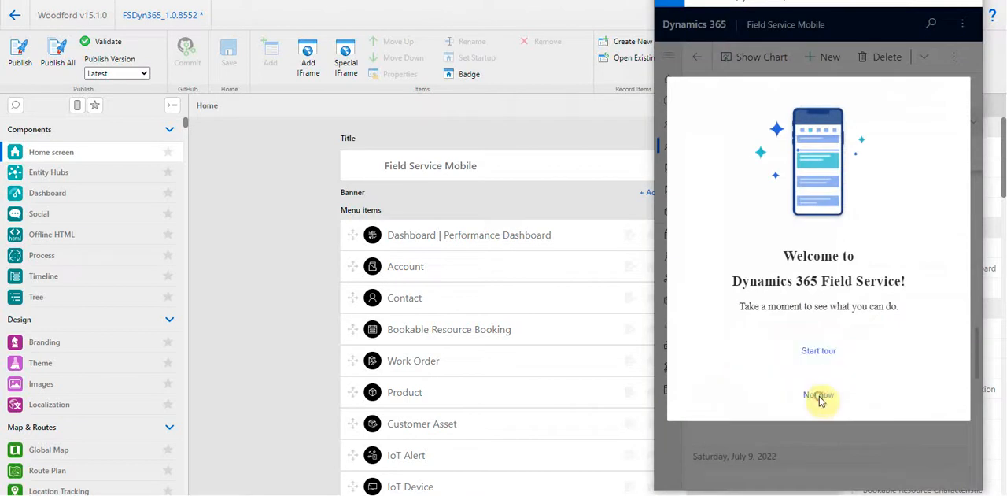
{"action": "left_click_drag", "start_coordinate": [837, 9], "coordinate": [745, 30]}
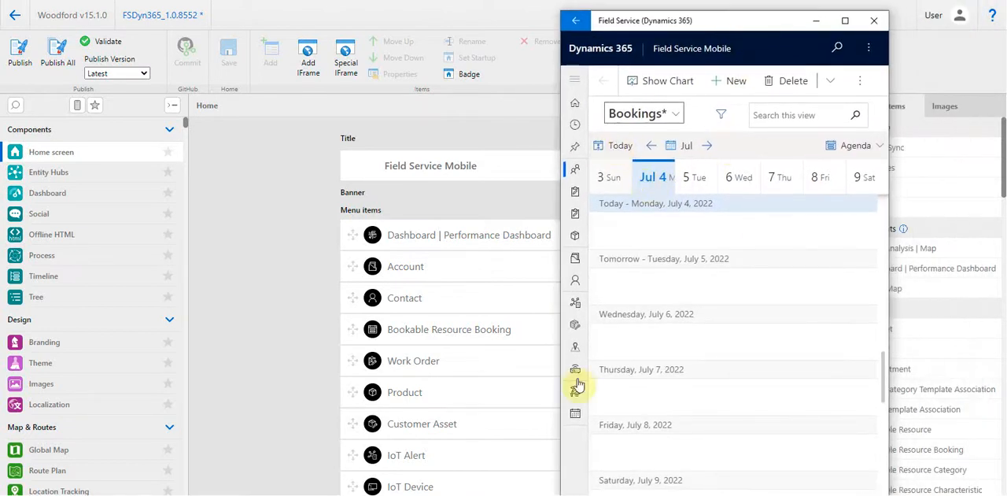
{"action": "left_click", "coordinate": [580, 105]}
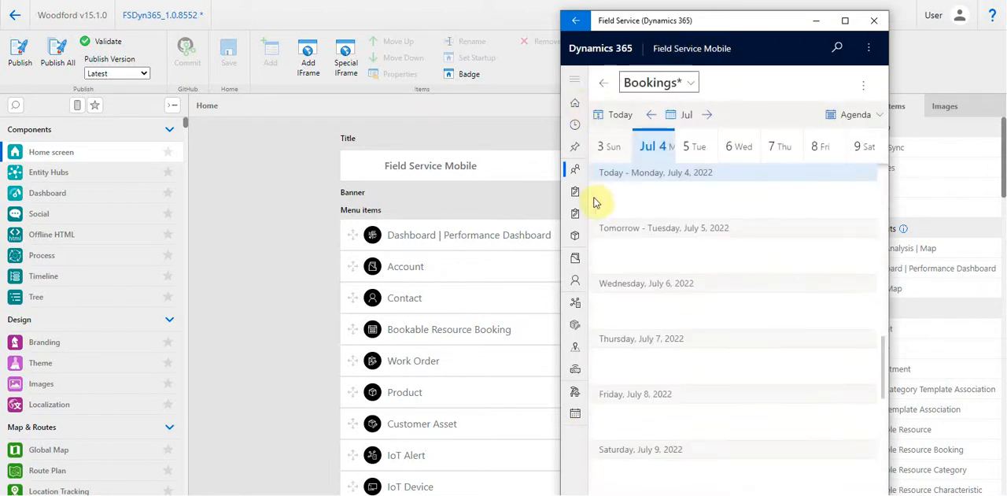
{"action": "left_click", "coordinate": [577, 170]}
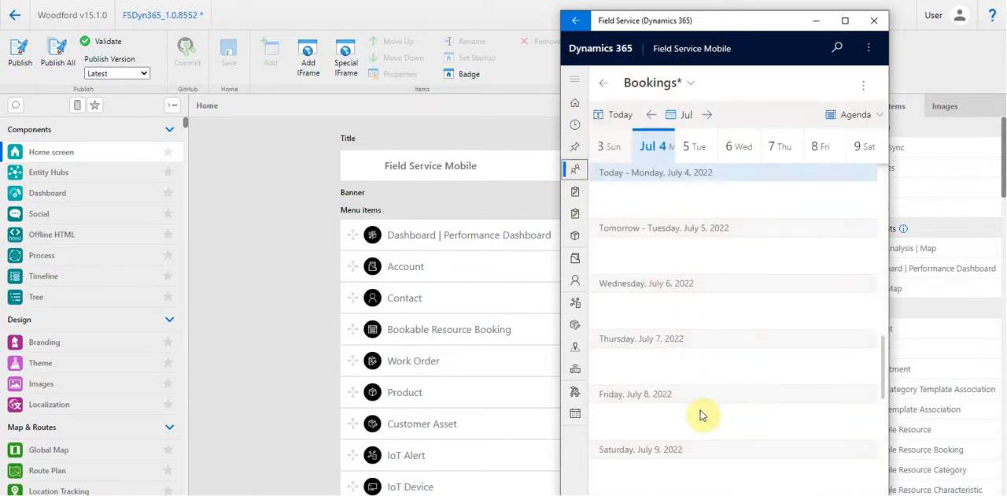
{"action": "left_click", "coordinate": [576, 194]}
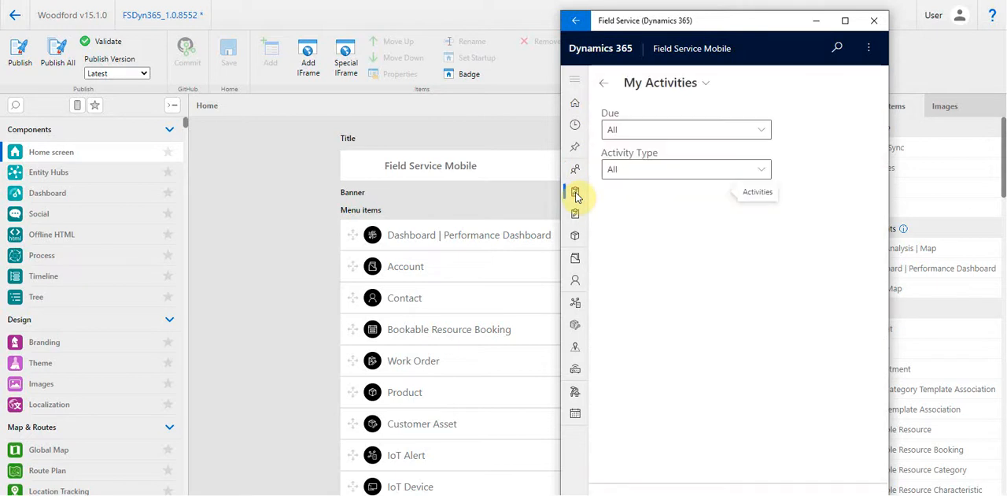
{"action": "left_click", "coordinate": [575, 217]}
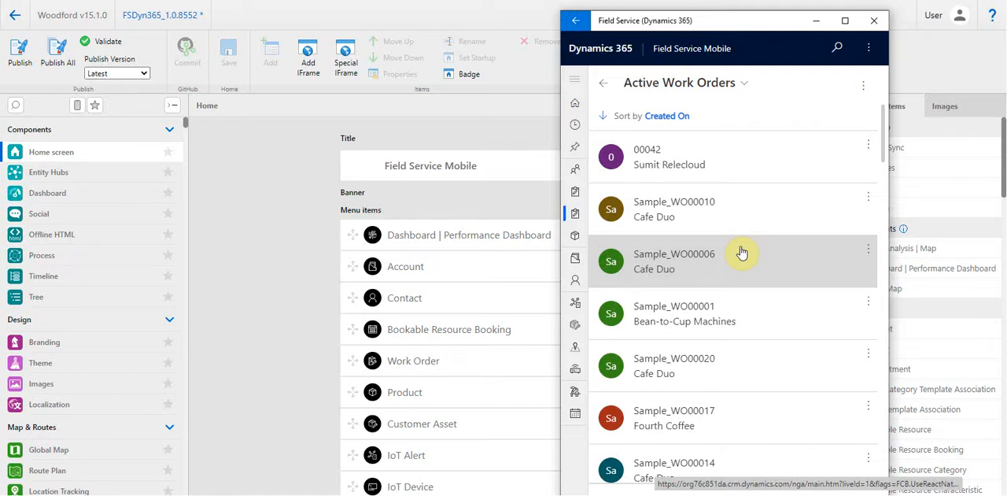
Switch back to Field Service in the browser and open the list of published apps
{"action": "left_click", "coordinate": [535, 115]}
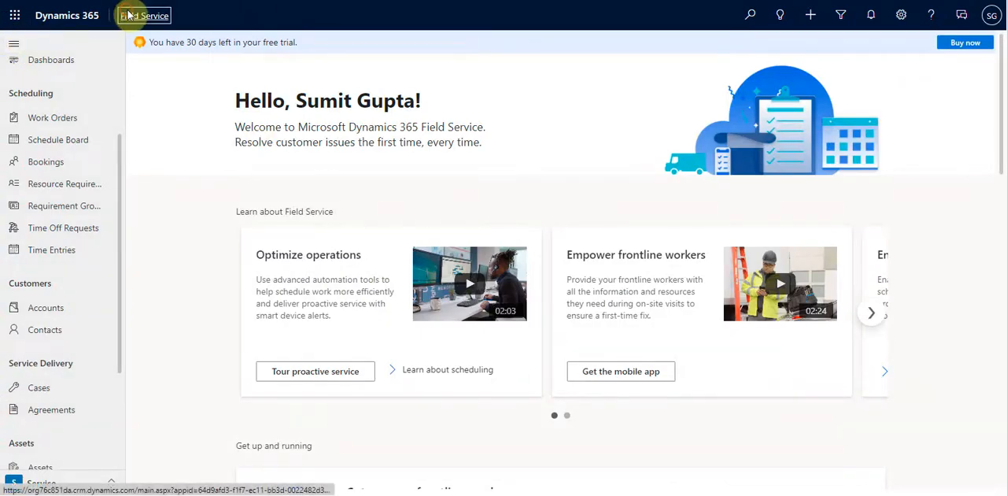
{"action": "left_click", "coordinate": [128, 15]}
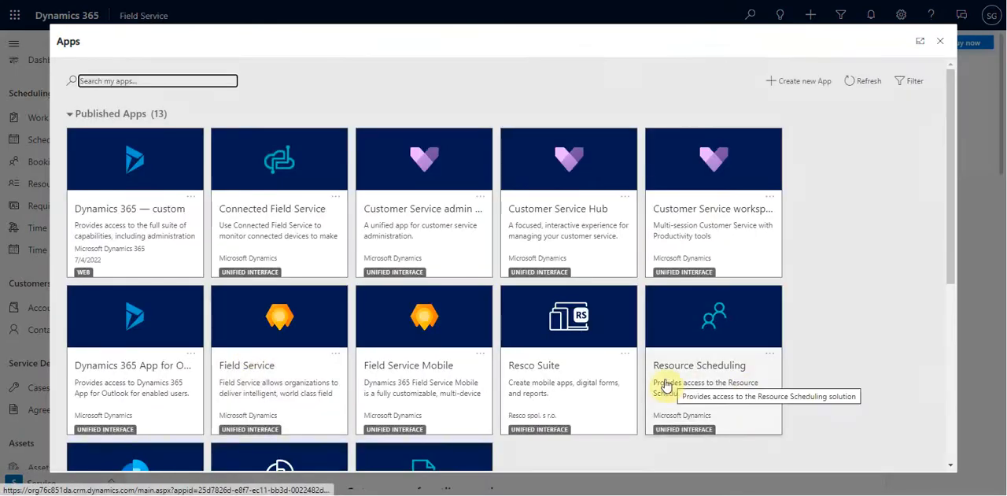